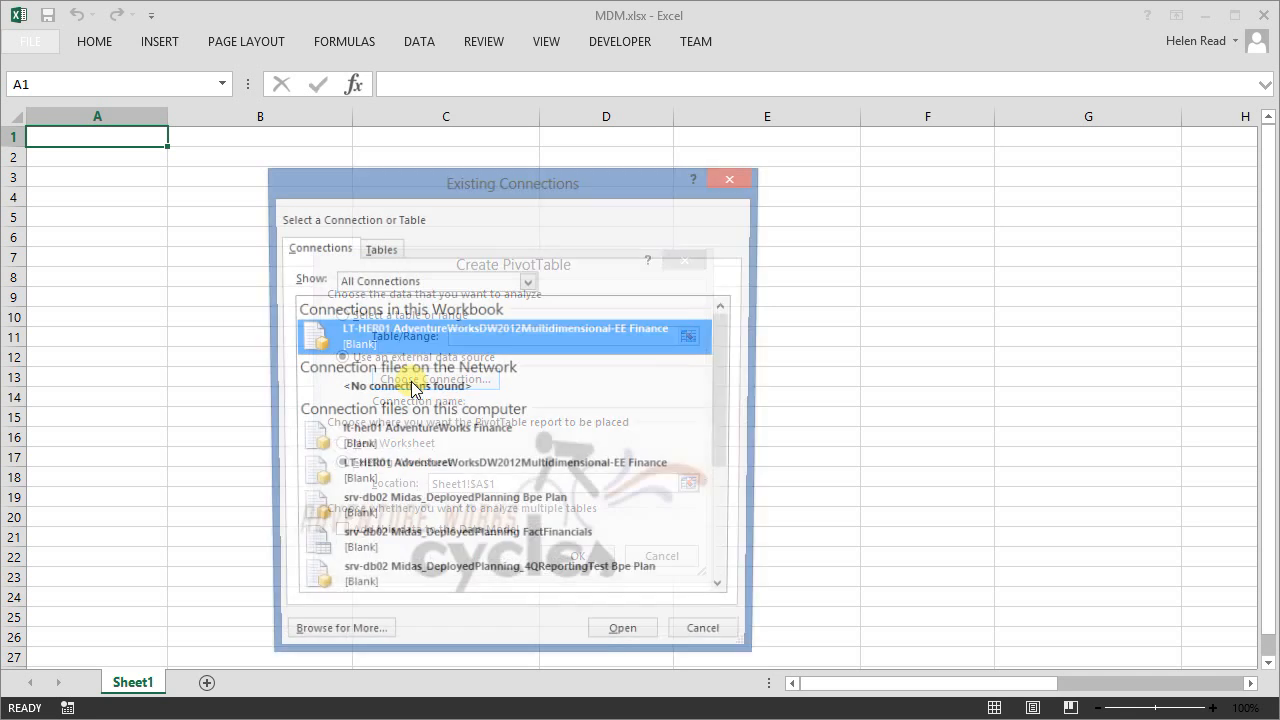
Create a PivotTable at Sheet1 A1 from the AdventureWorks Finance connection, with Accounts as rows, Organizations as columns and Amount as values
left_click(617, 641)
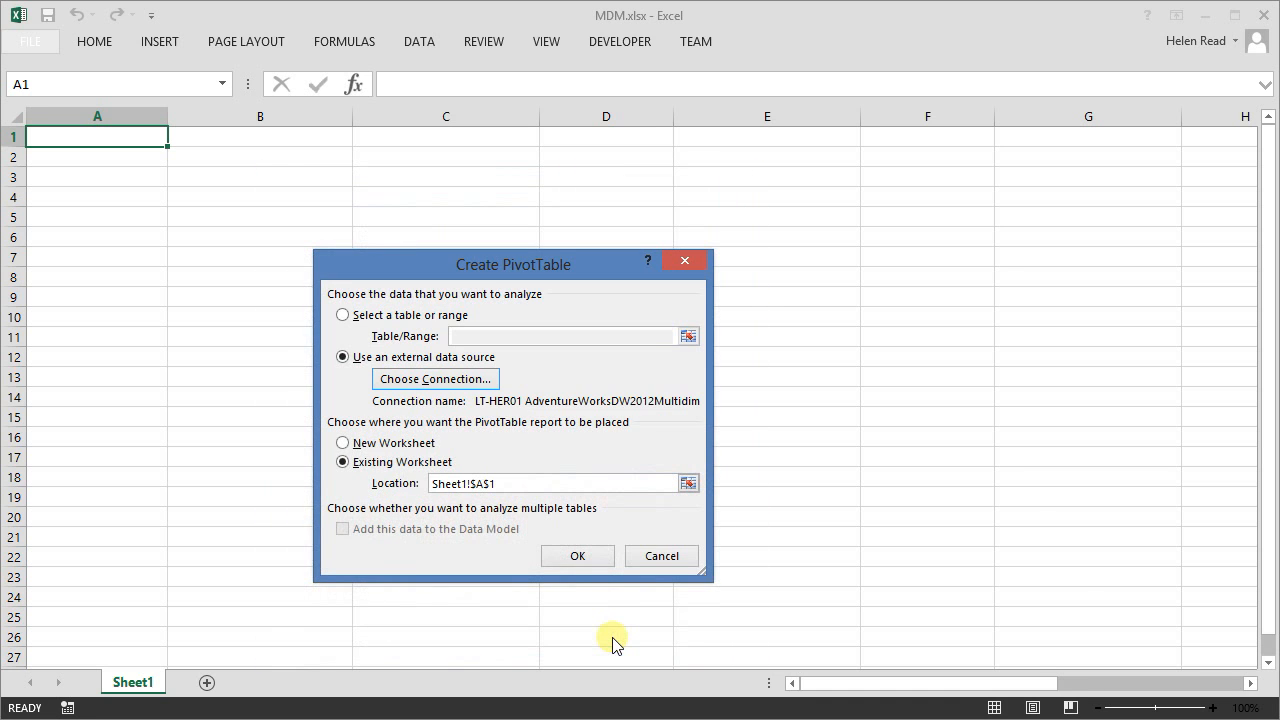
left_click(576, 556)
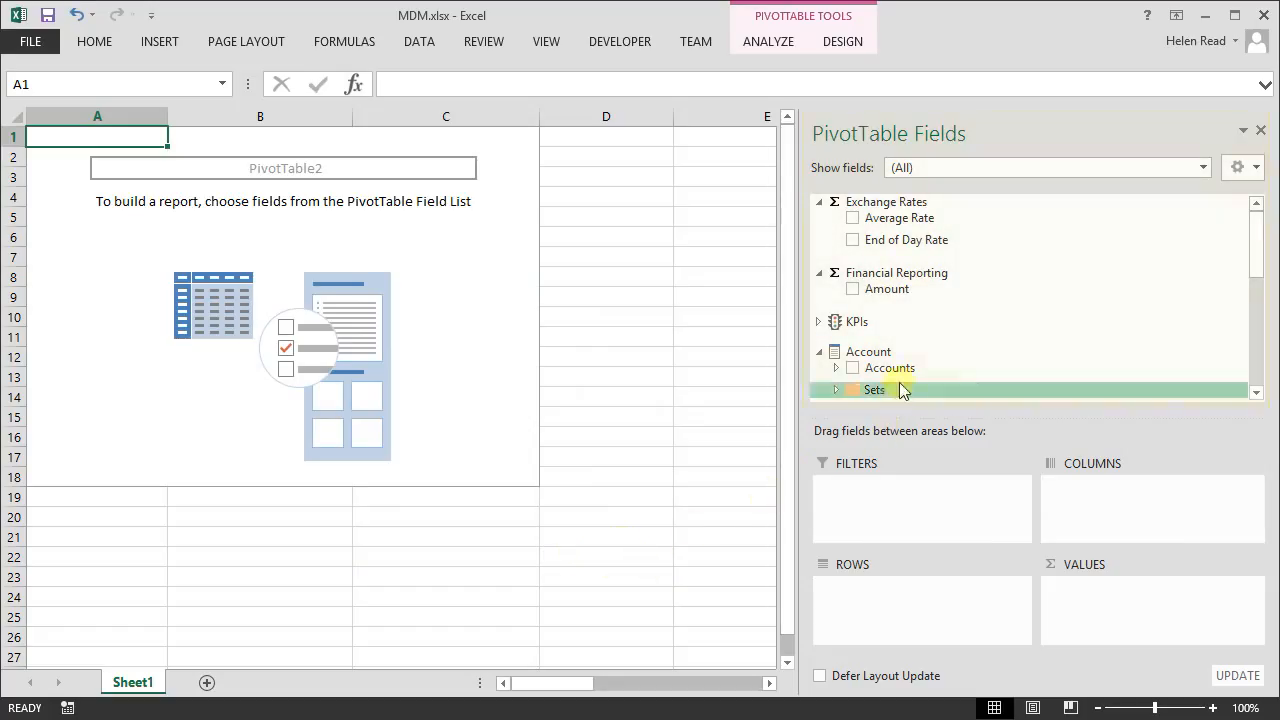
left_click_drag(906, 366, 937, 604)
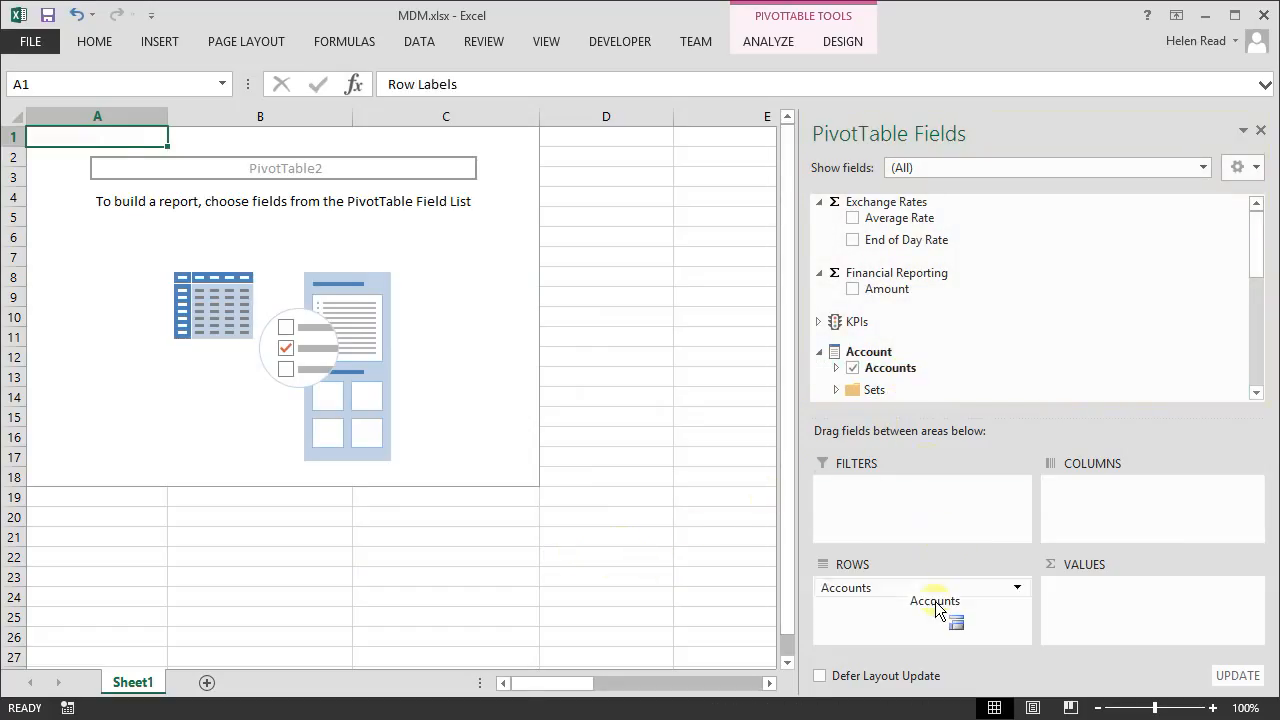
left_click_drag(1263, 258, 1266, 366)
left_click_drag(987, 330, 1133, 492)
left_click_drag(1255, 356, 1266, 234)
left_click_drag(940, 289, 1106, 590)
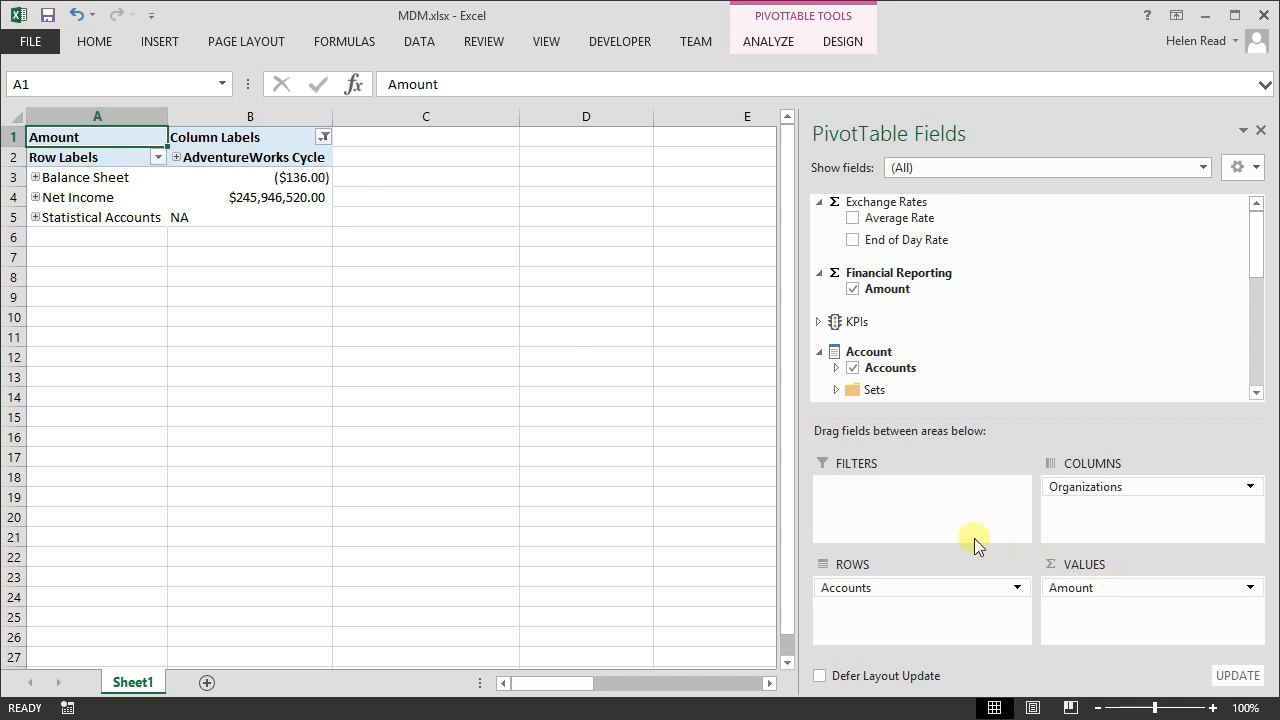
Expand the PivotTable's column organizations through North America and USA Operations to the Central, East and West divisions, and close the field list
left_click(177, 158)
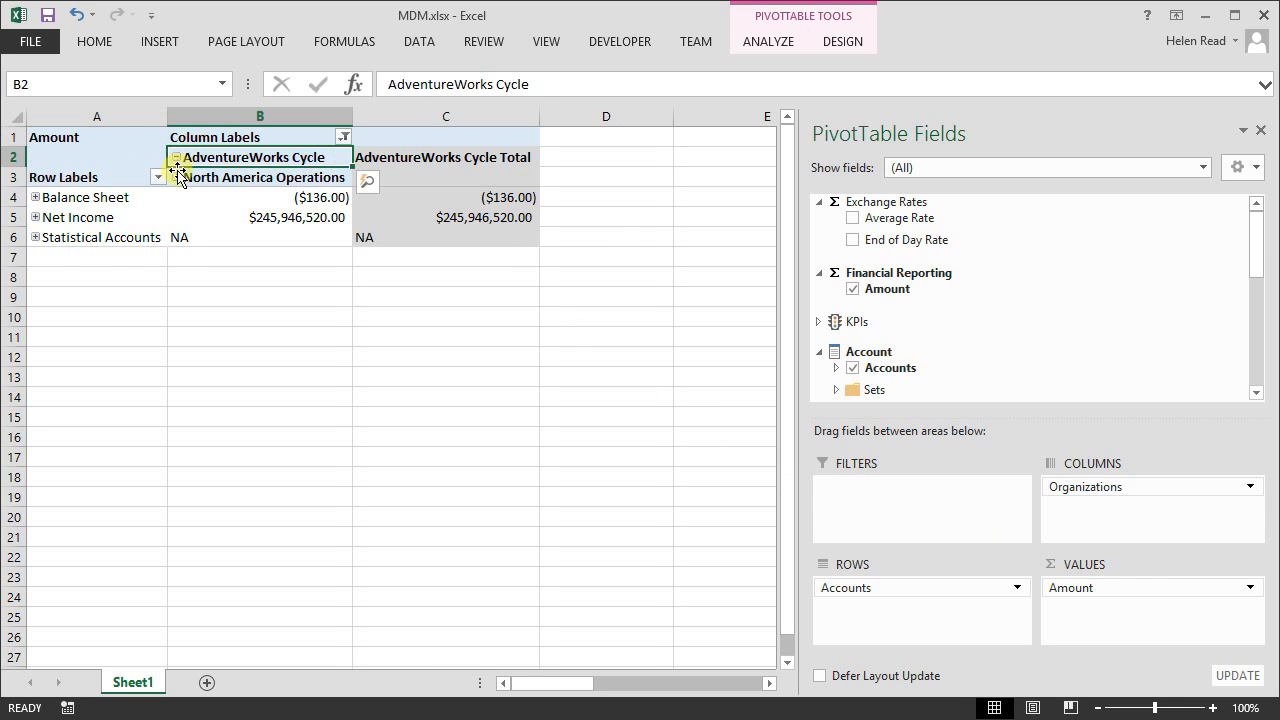
left_click(177, 178)
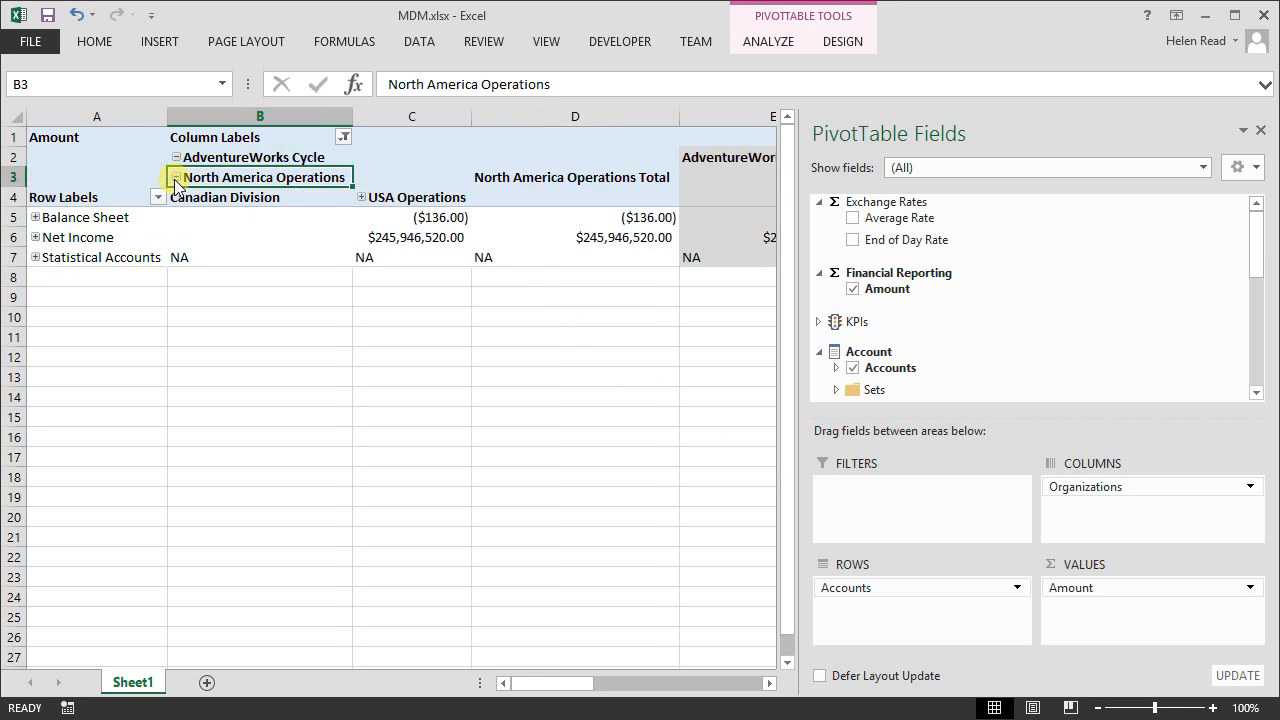
left_click(1262, 132)
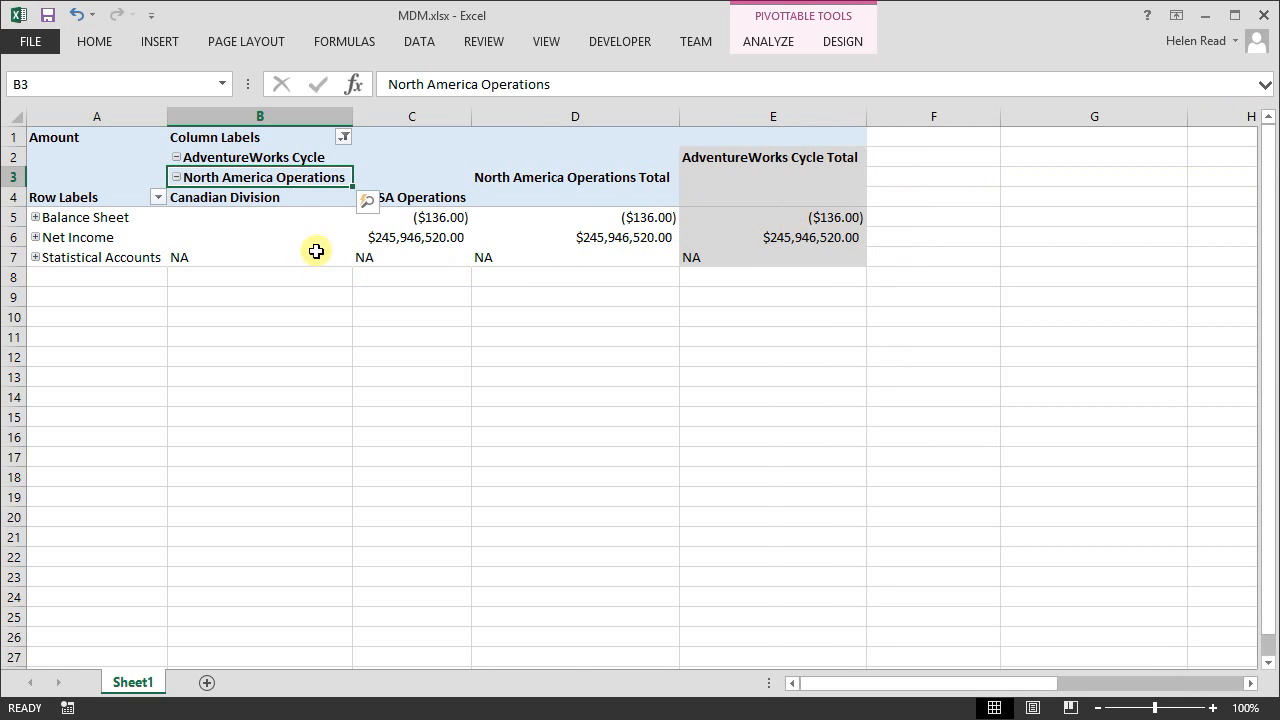
left_click(363, 197)
left_click(361, 197)
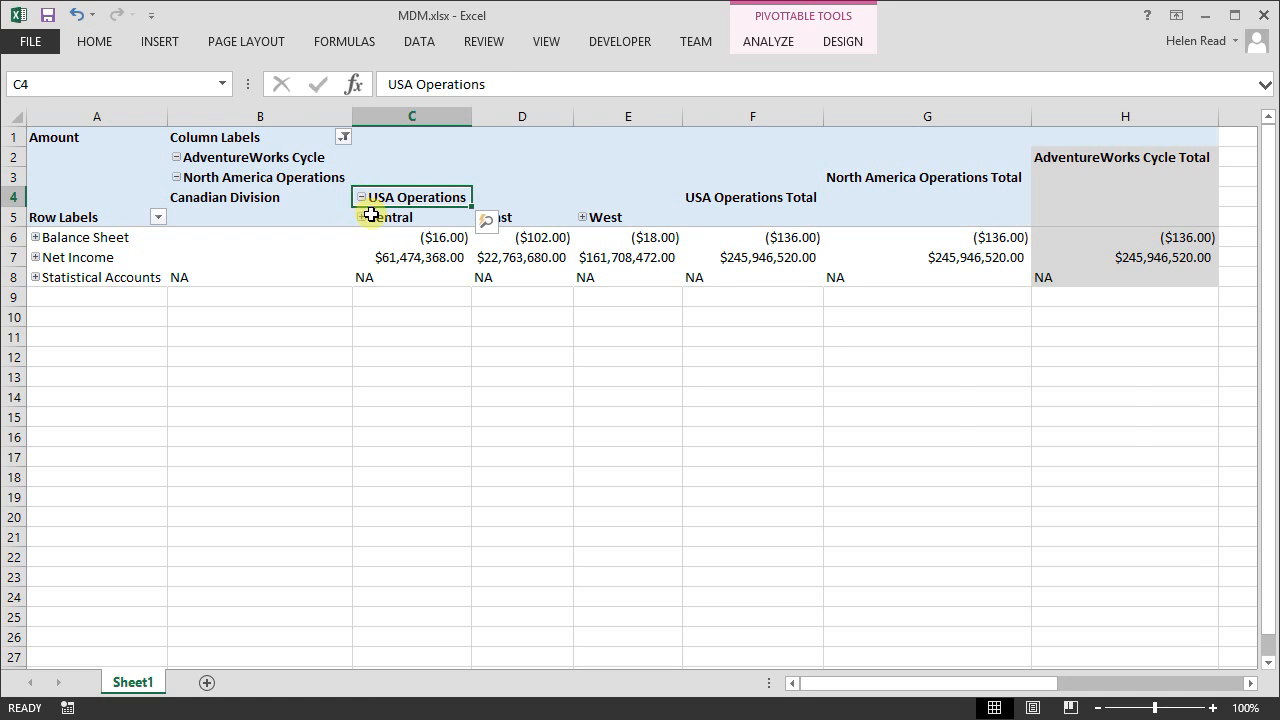
left_click(363, 218)
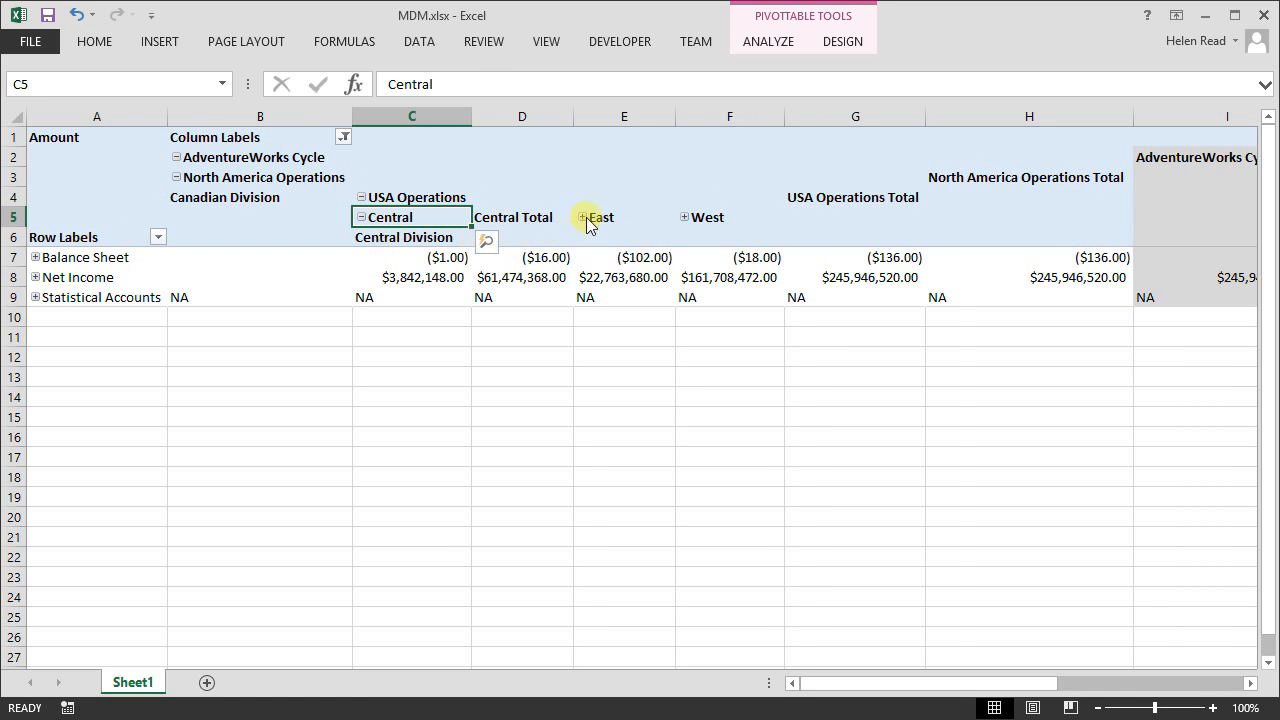
left_click(588, 214)
left_click(582, 216)
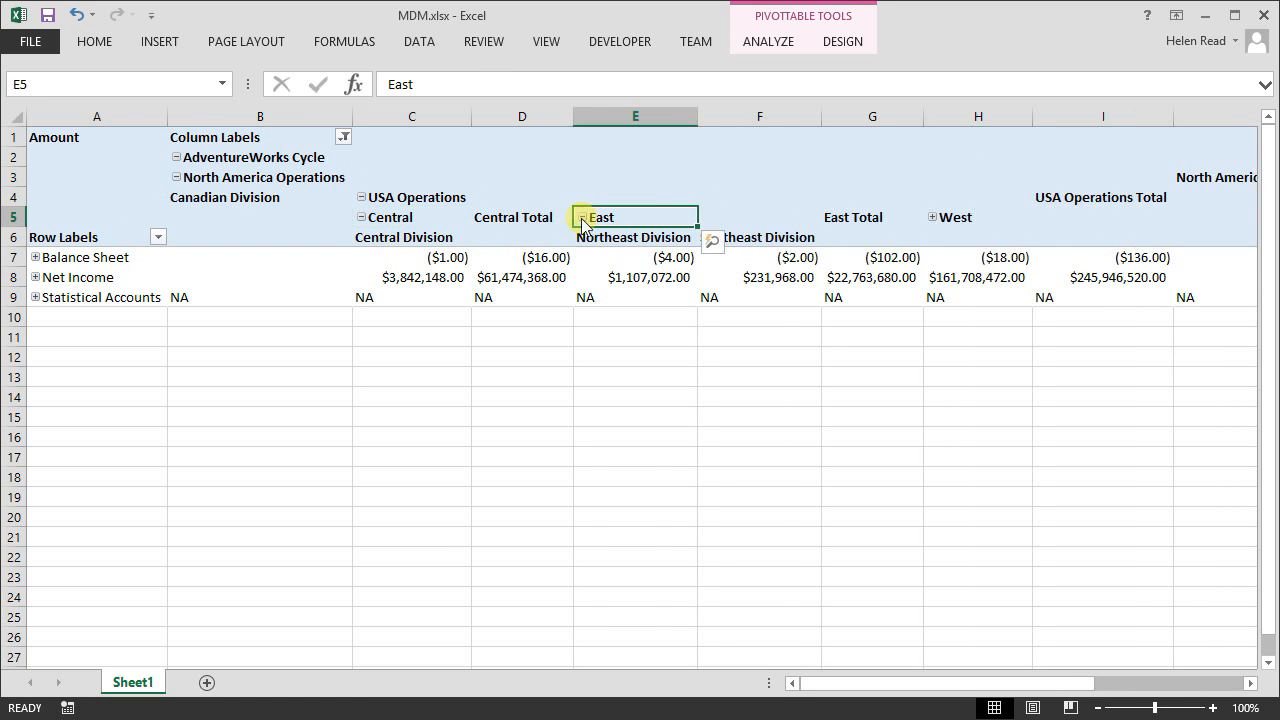
left_click(932, 217)
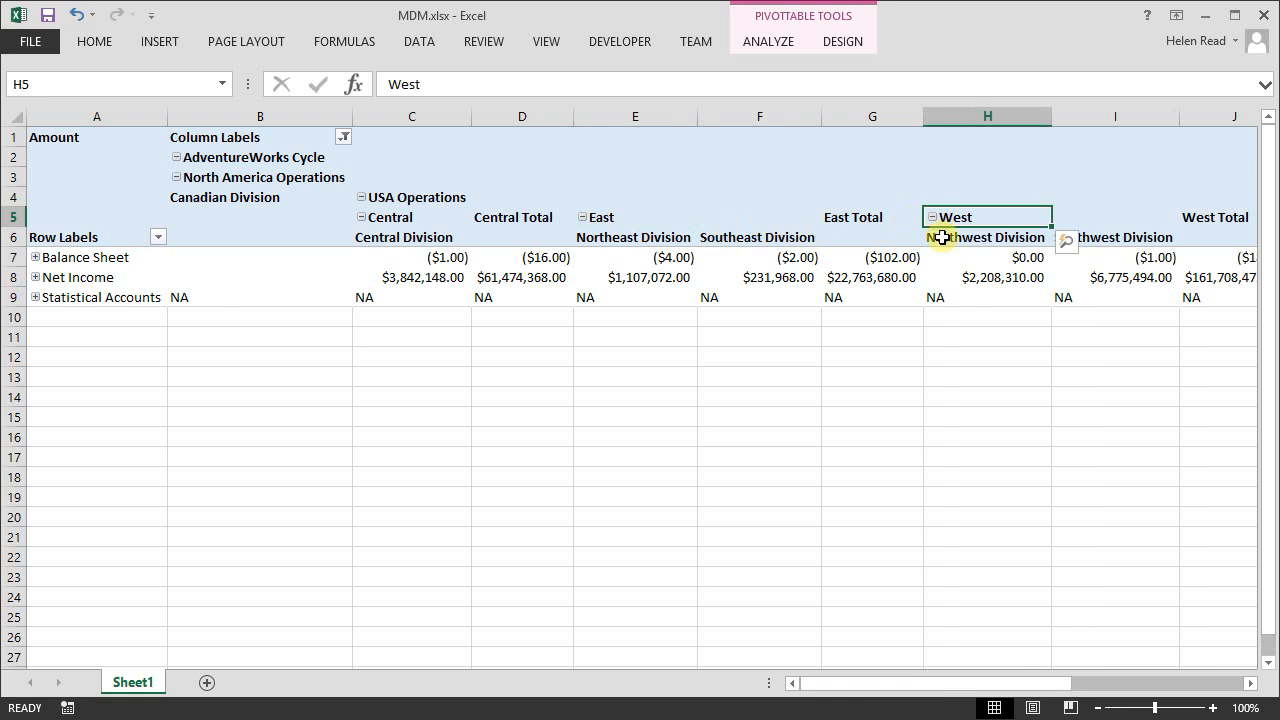
Expand the Net Income row through Operating Profit and Gross Margin to the Net Sales level
left_click(36, 277)
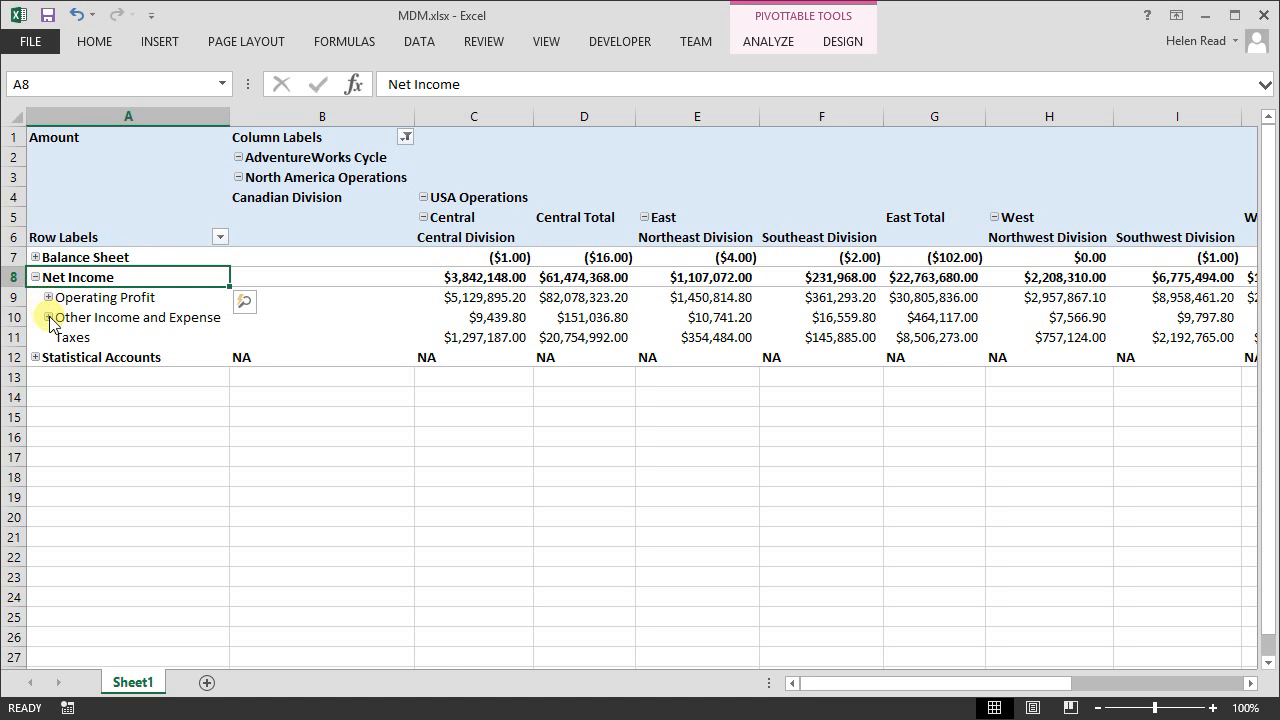
left_click(48, 297)
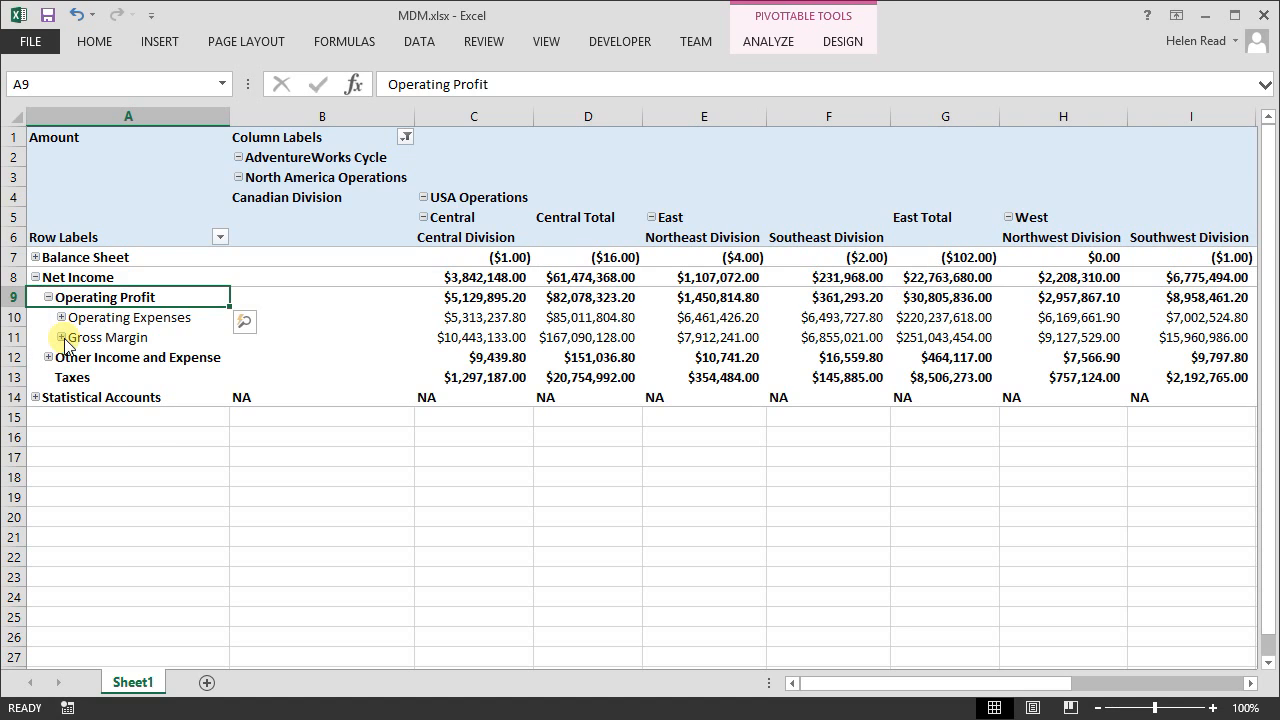
left_click(62, 338)
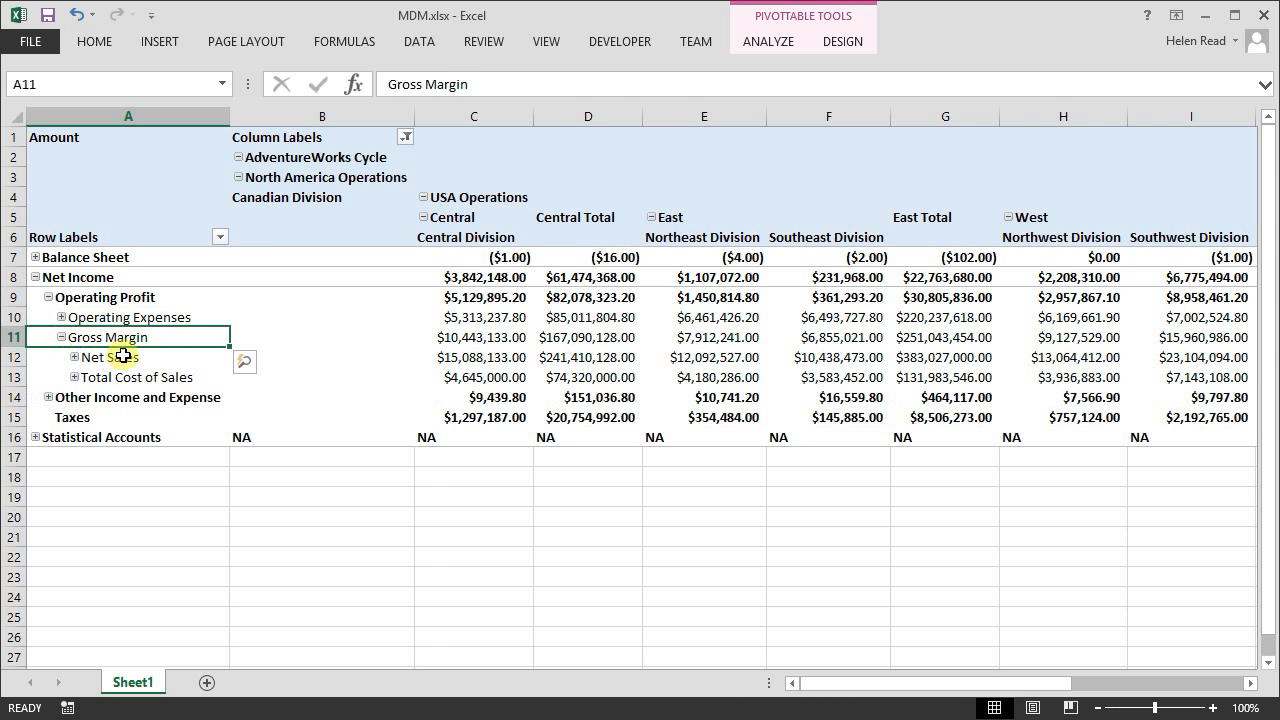
left_click(124, 356)
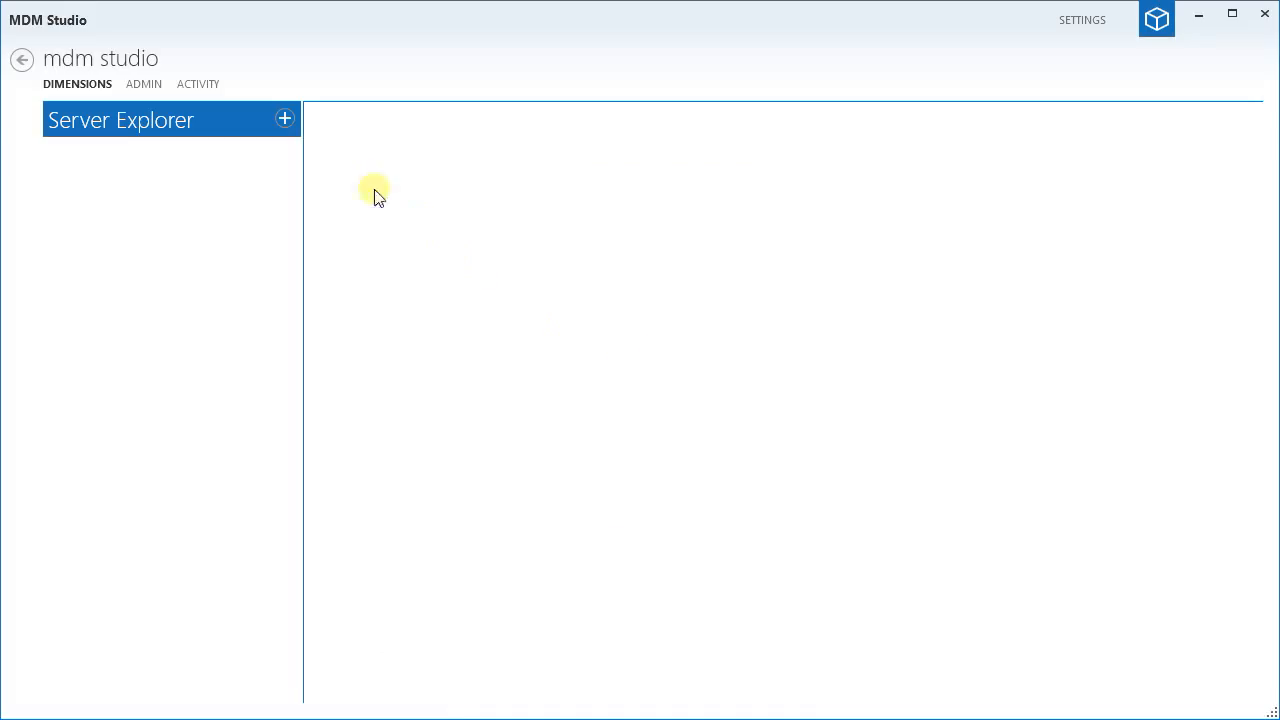
In MDM Studio, connect to the SSAS Provider server LT-HER01 and expand the Adventure Works cube to list its dimensions
left_click(285, 119)
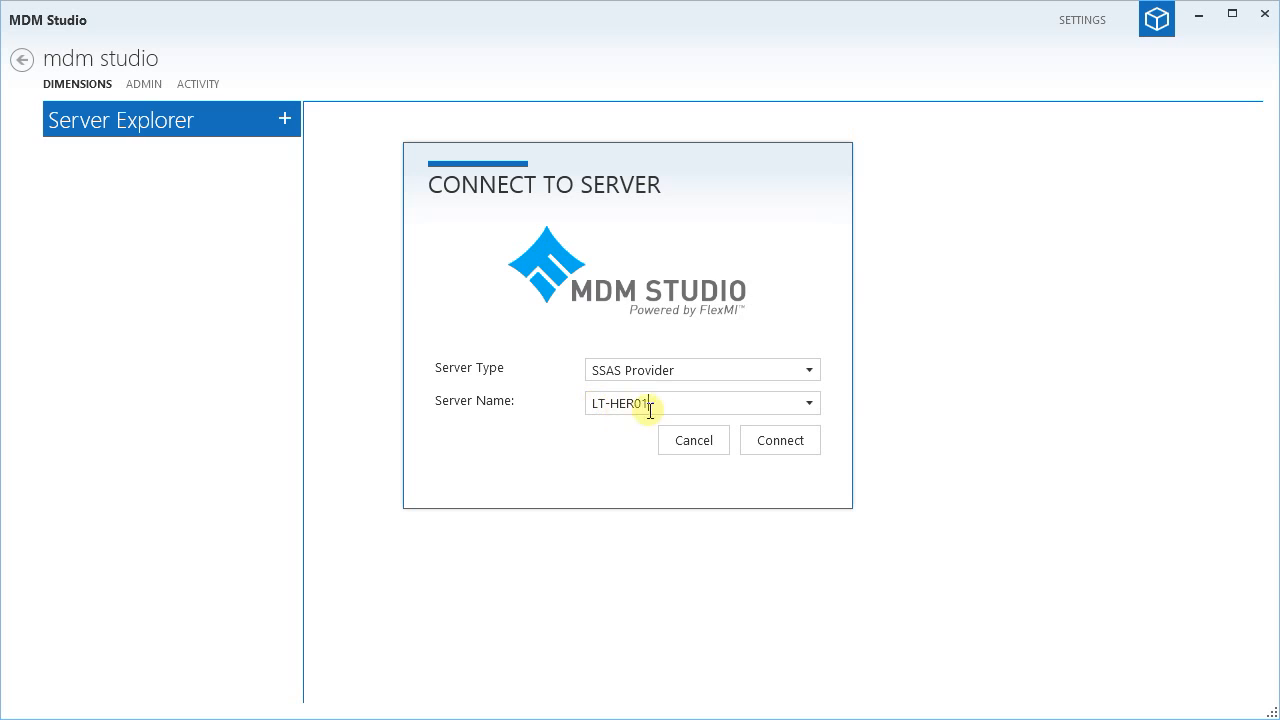
left_click(772, 444)
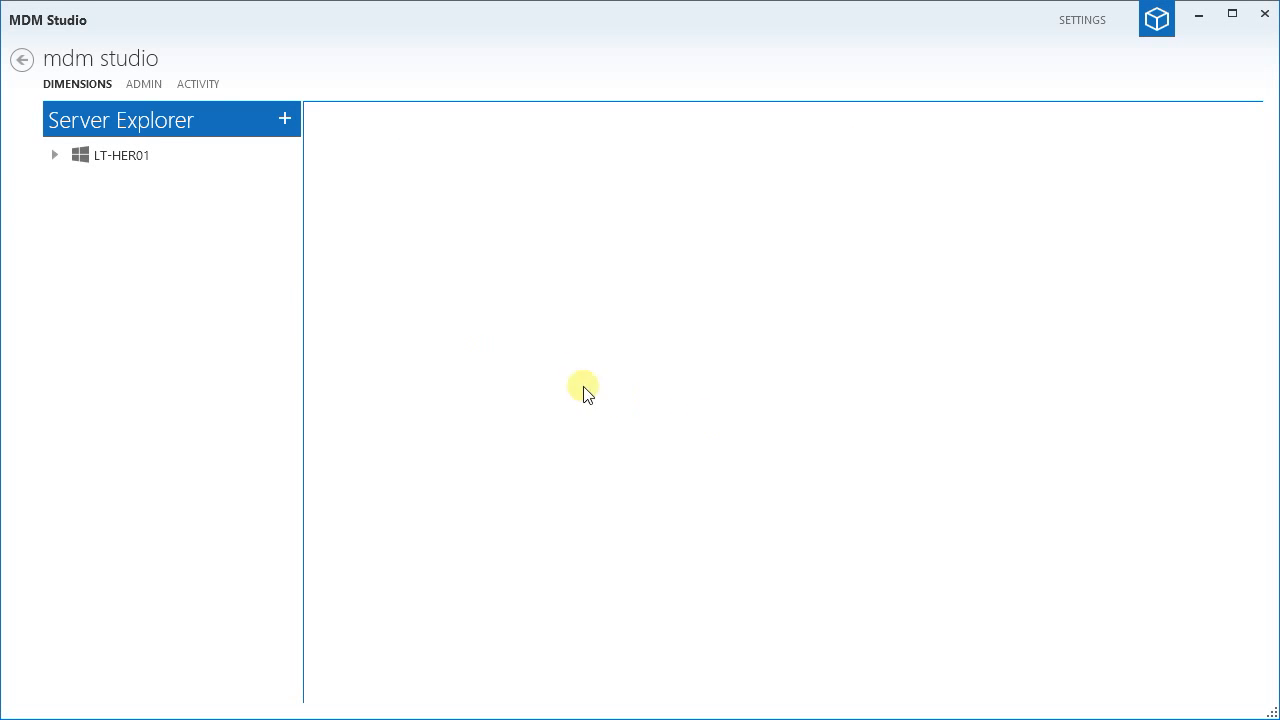
left_click(54, 156)
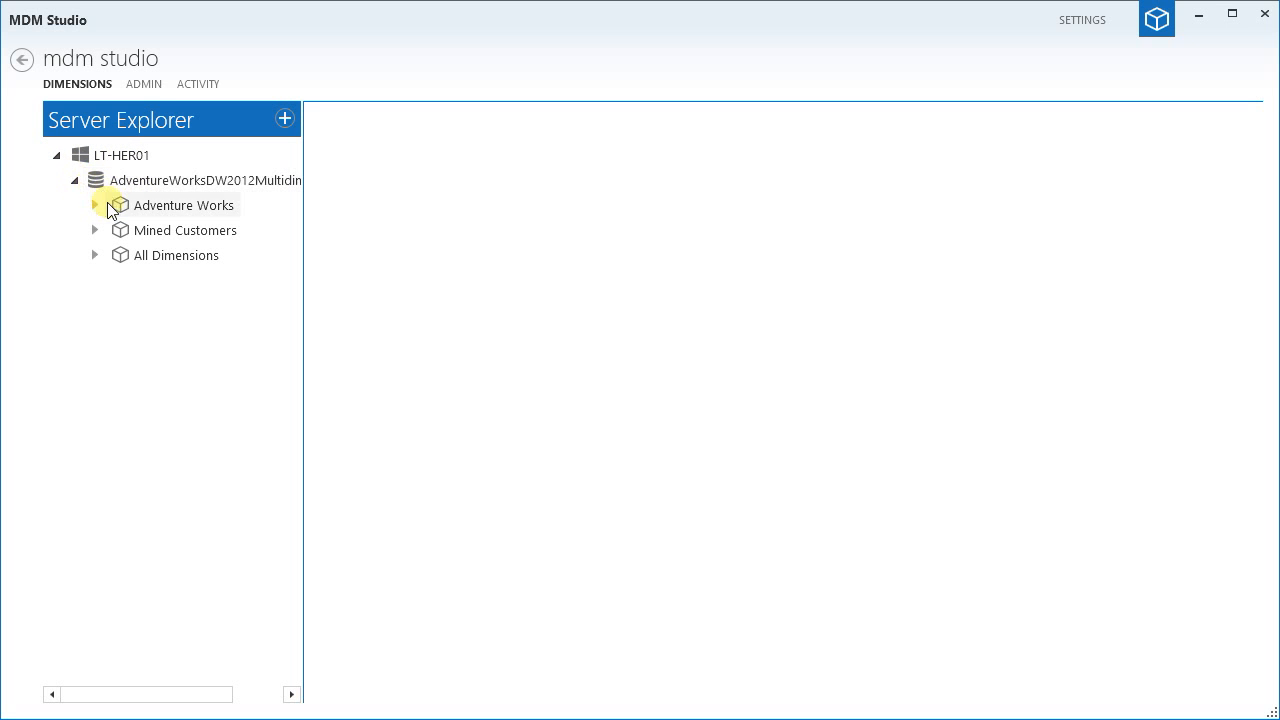
left_click(99, 206)
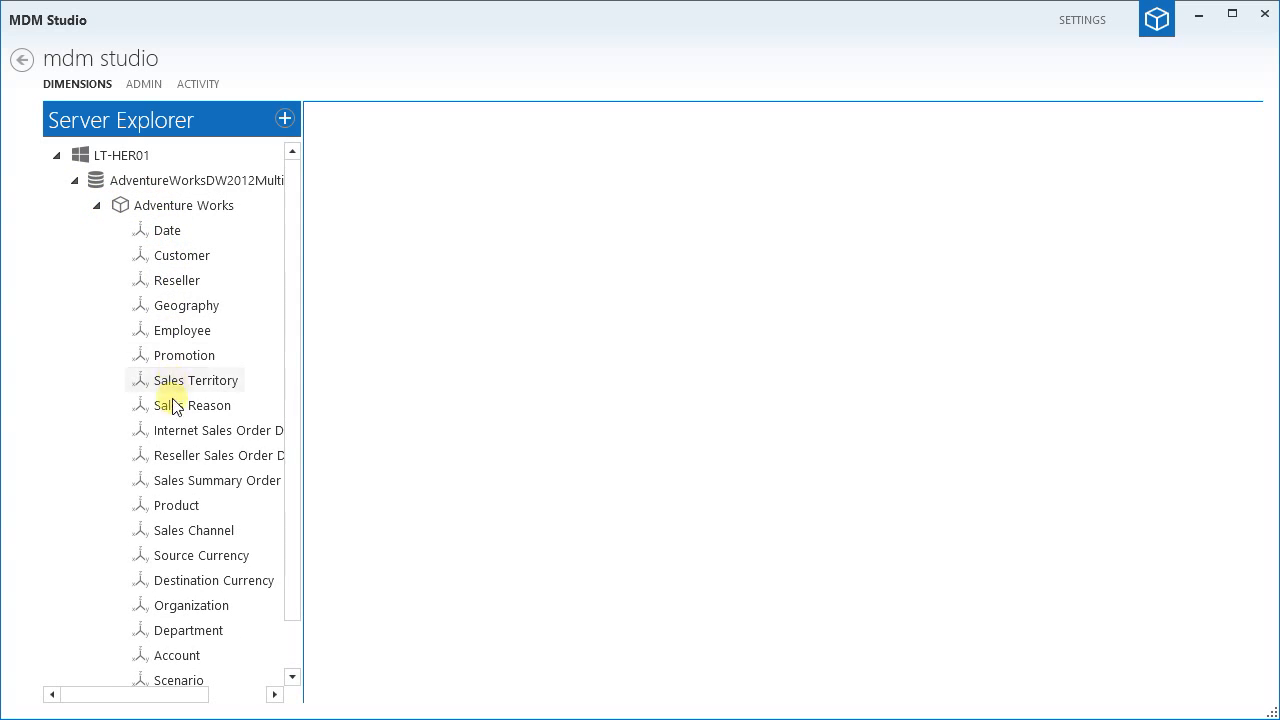
left_click(168, 666)
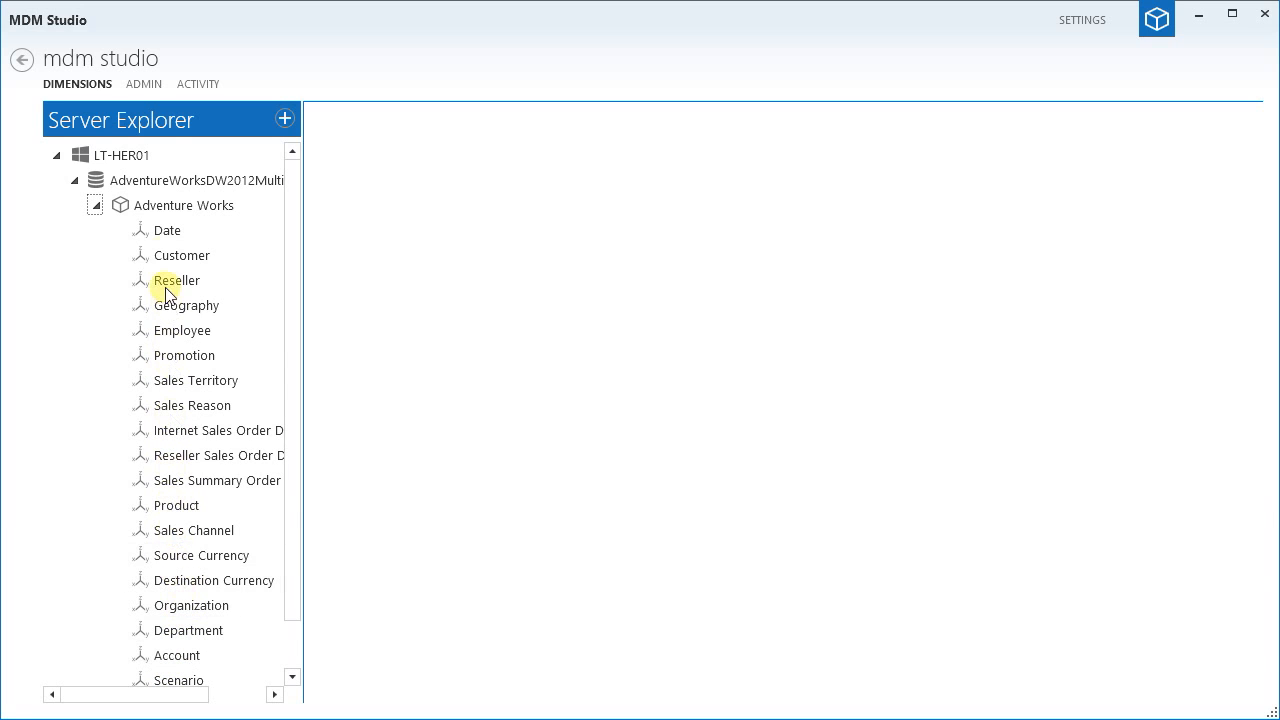
Open the Date dimension in its Fiscal hierarchy and expand FY 2005 down to the days of January 2005
left_click(165, 231)
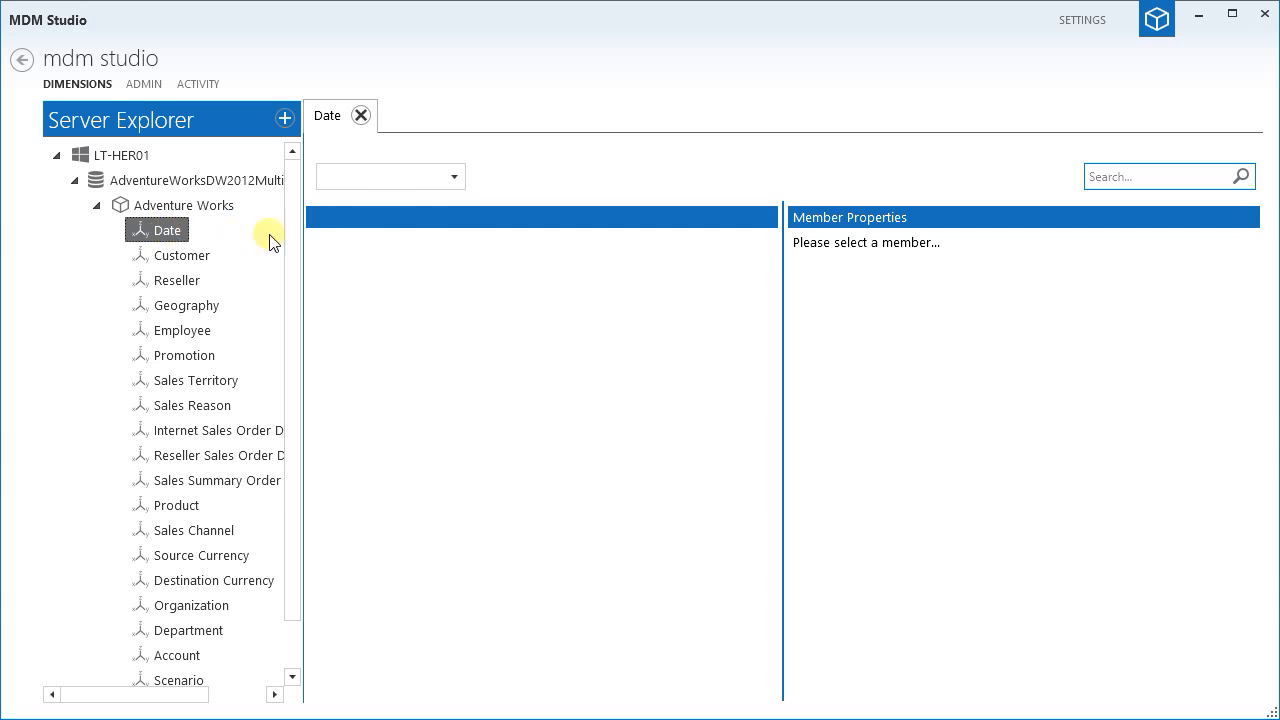
left_click(455, 178)
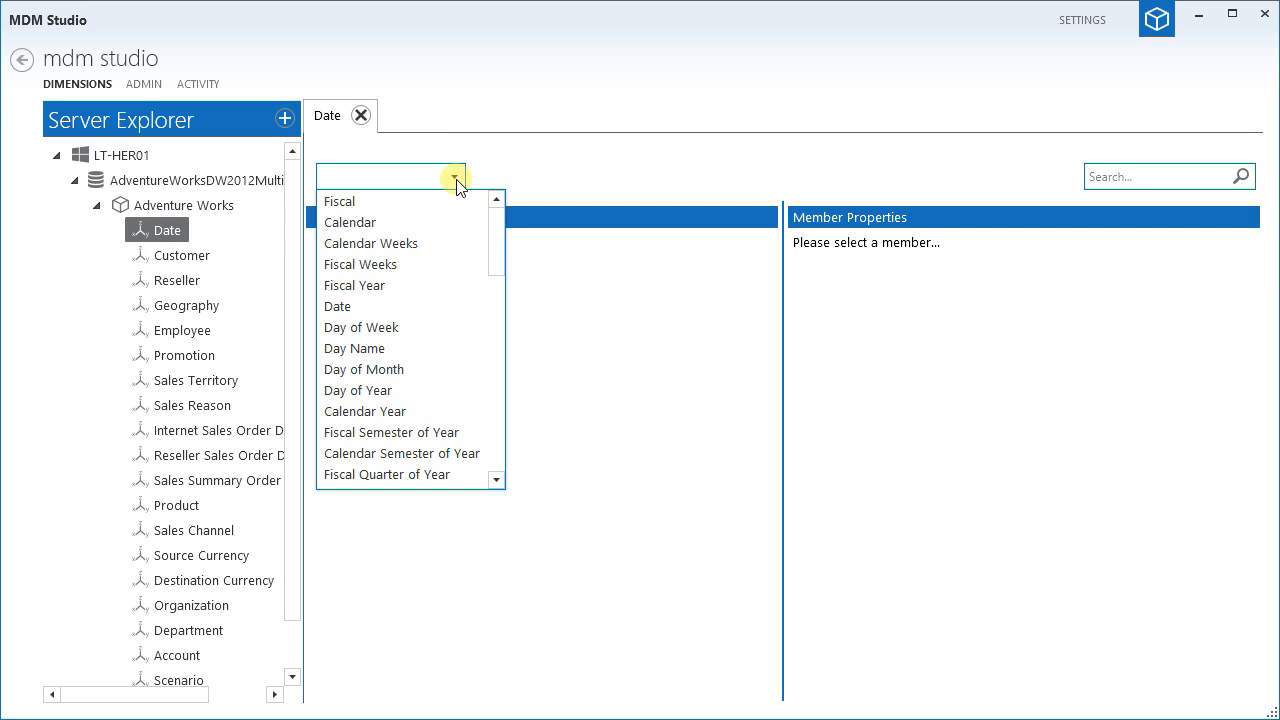
left_click(377, 201)
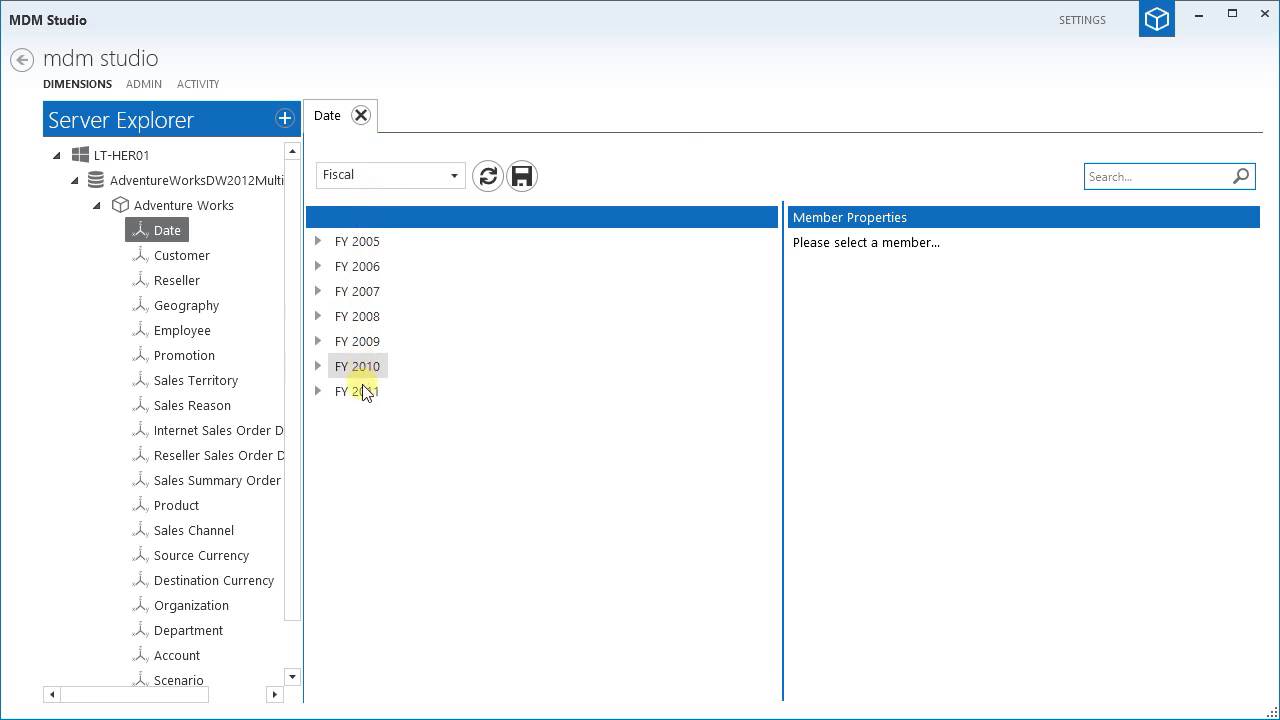
left_click(318, 243)
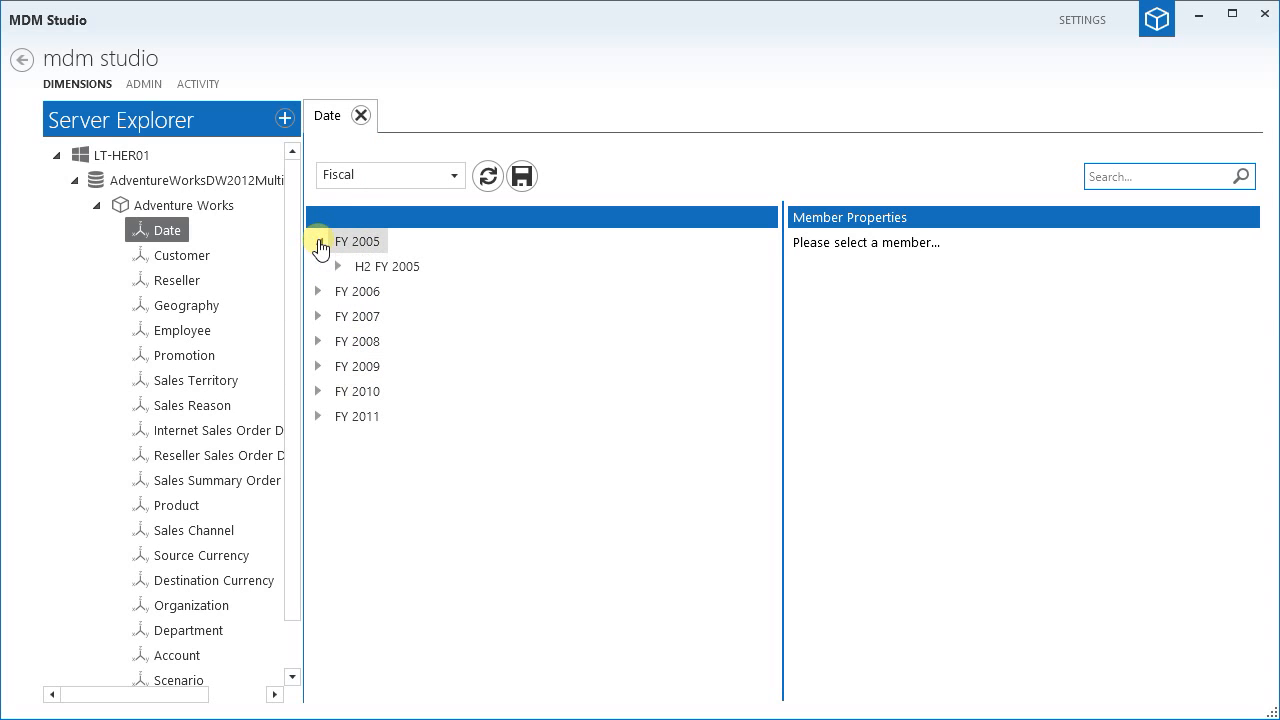
left_click(337, 267)
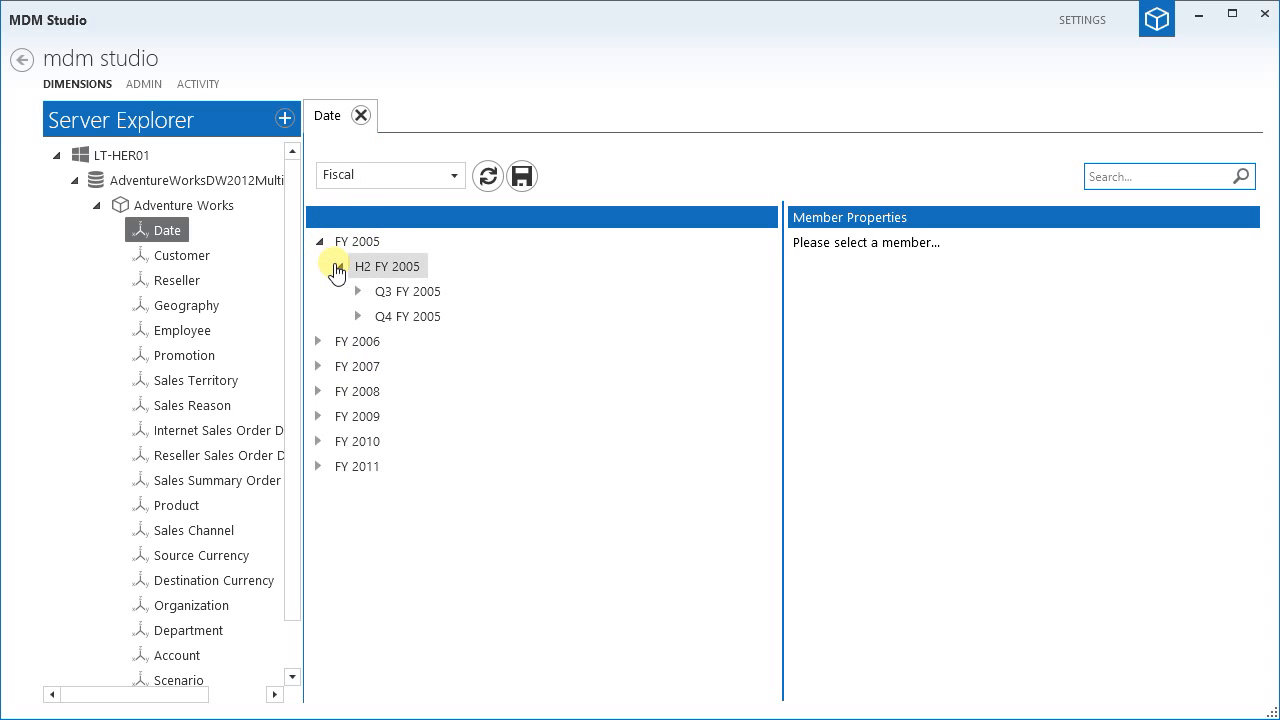
left_click(358, 292)
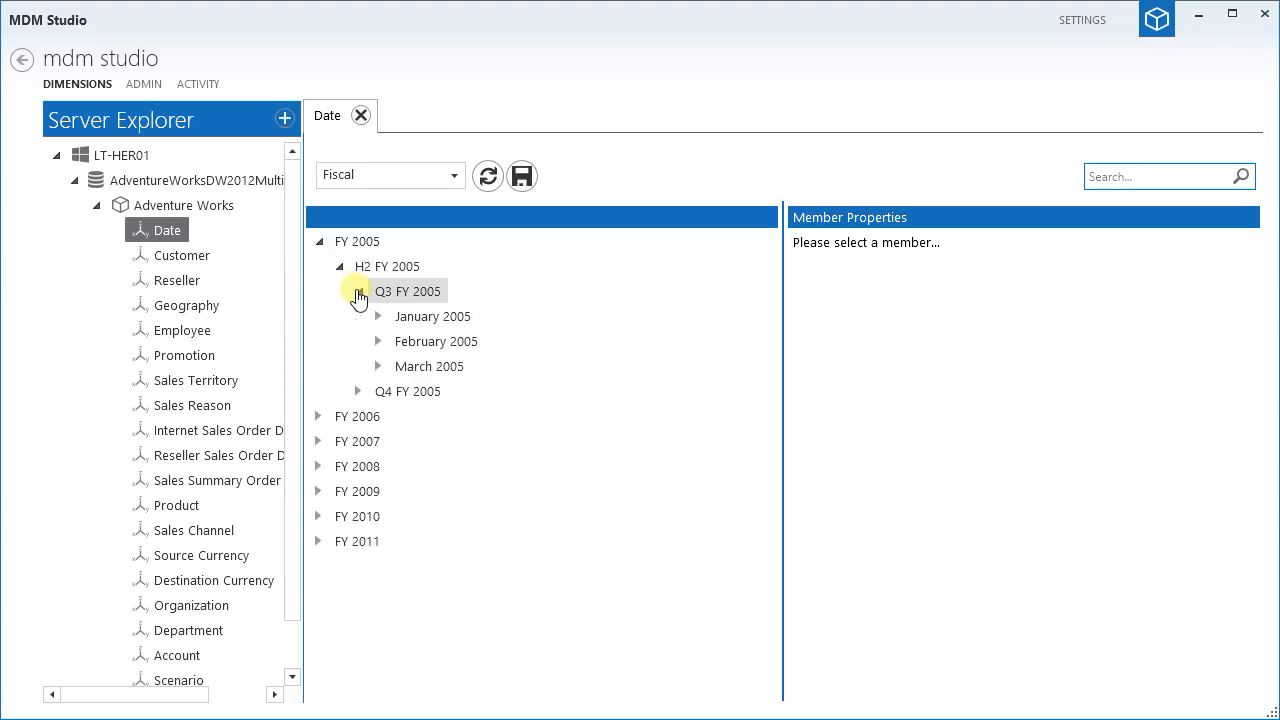
left_click(379, 317)
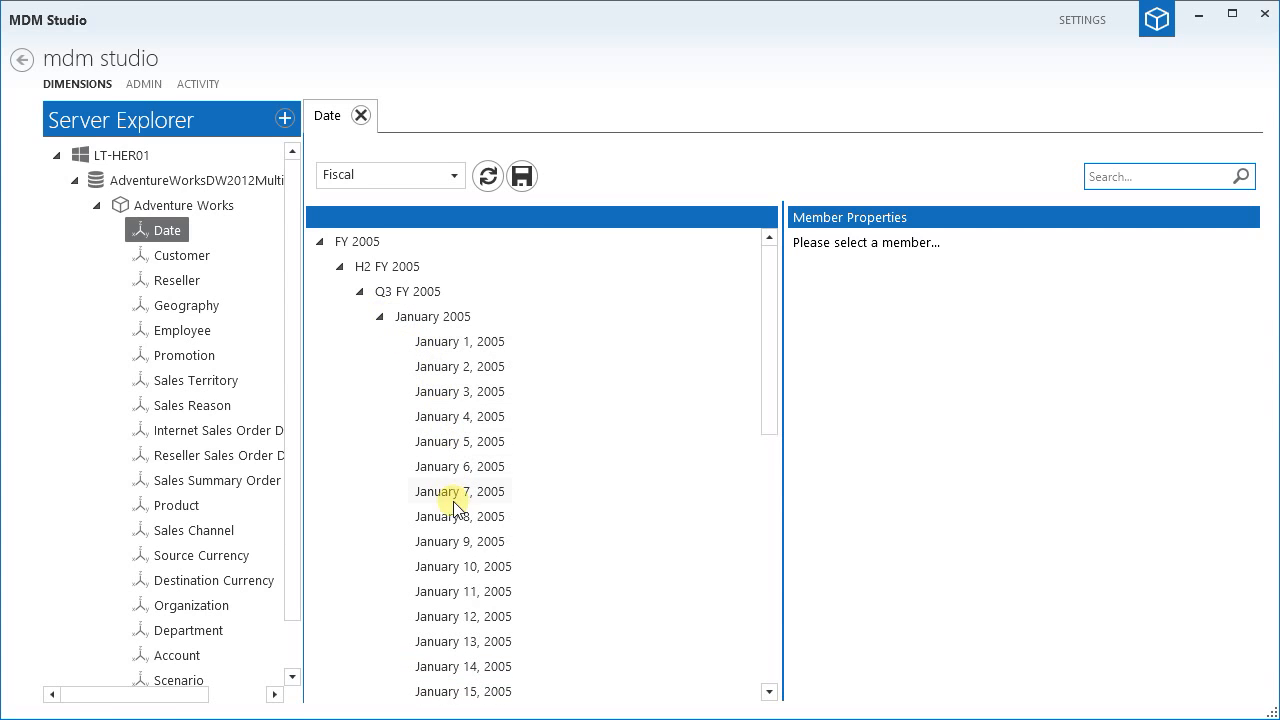
Examine the member properties of the January 1, 2005 day and the January 2005 month
left_click(477, 343)
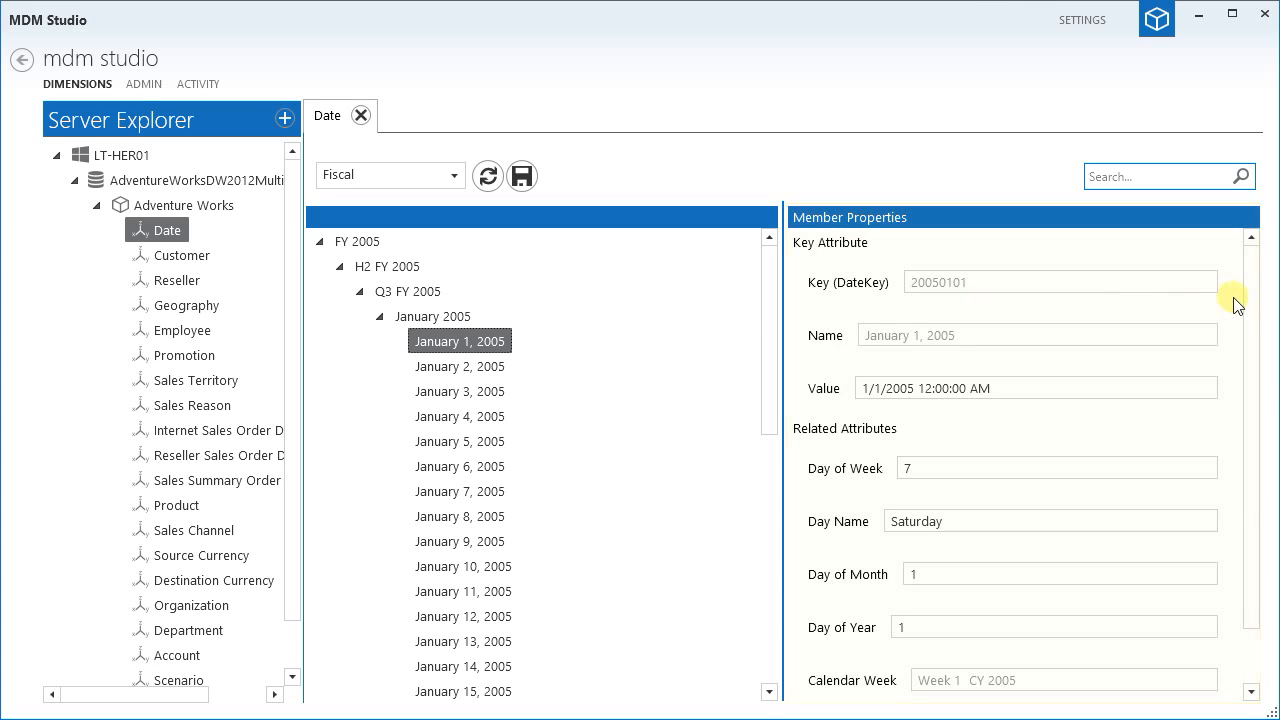
mouse_move(1247, 294)
left_mouse_down()
mouse_move(1263, 388)
mouse_move(1249, 280)
left_mouse_up()
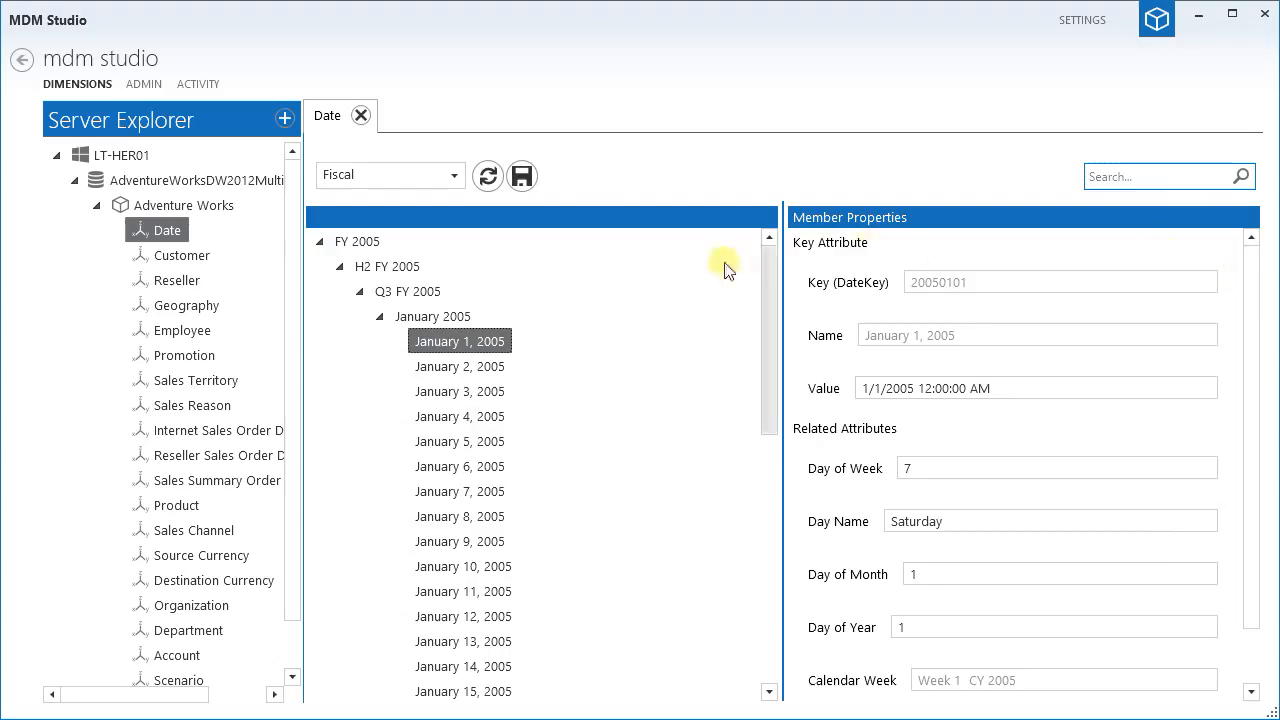
left_click(465, 316)
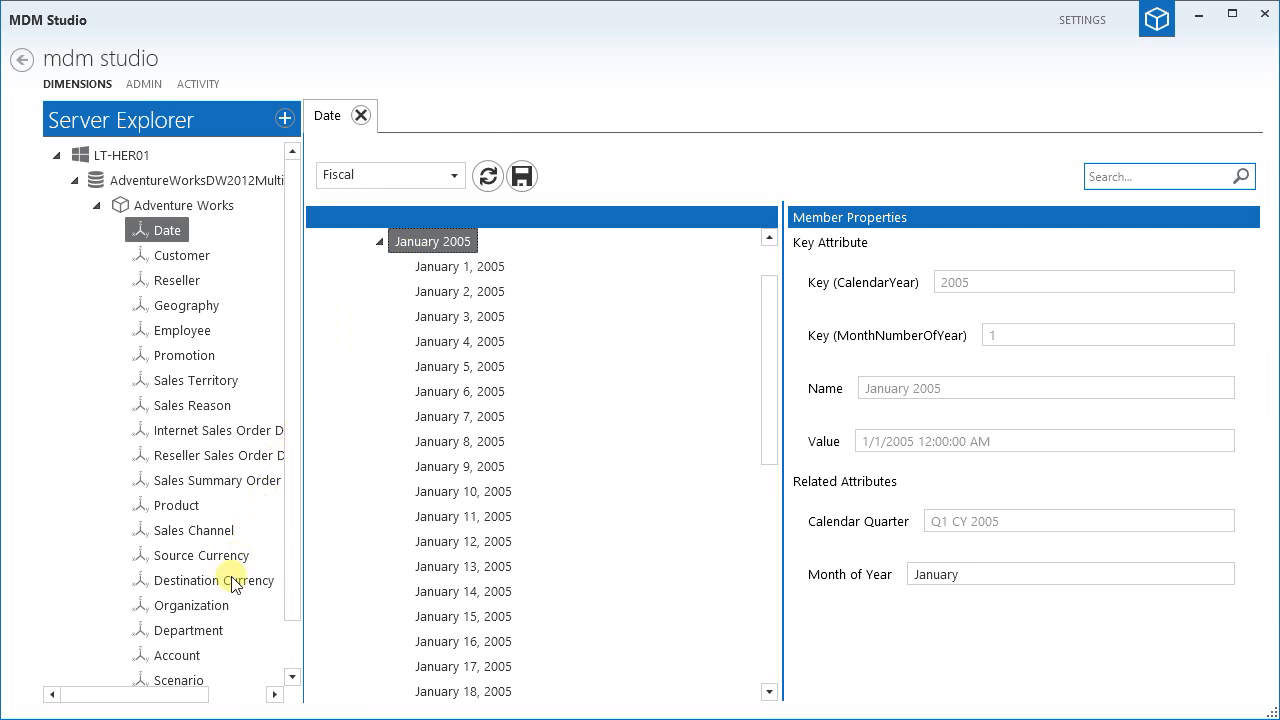
Open the Organization dimension's Organizations hierarchy, expand it to the USA Operations regions, and view the Canadian Division's properties
left_click(217, 606)
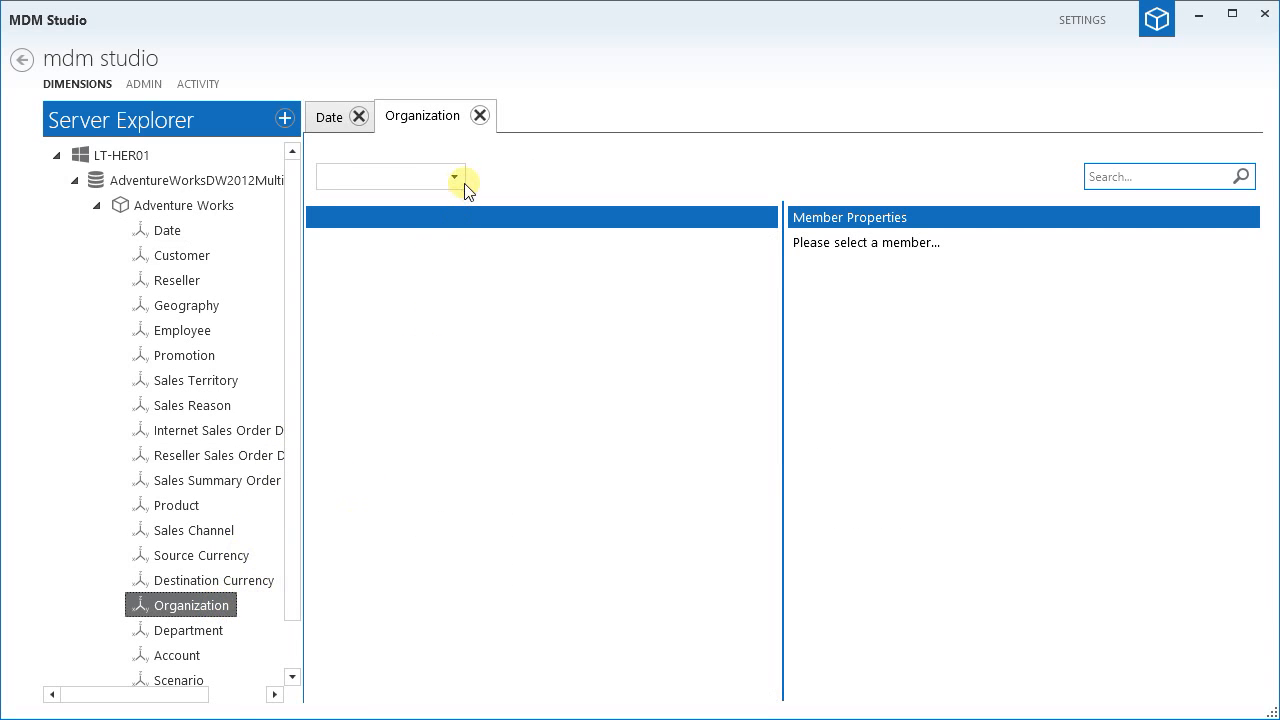
left_click(461, 184)
left_click(429, 199)
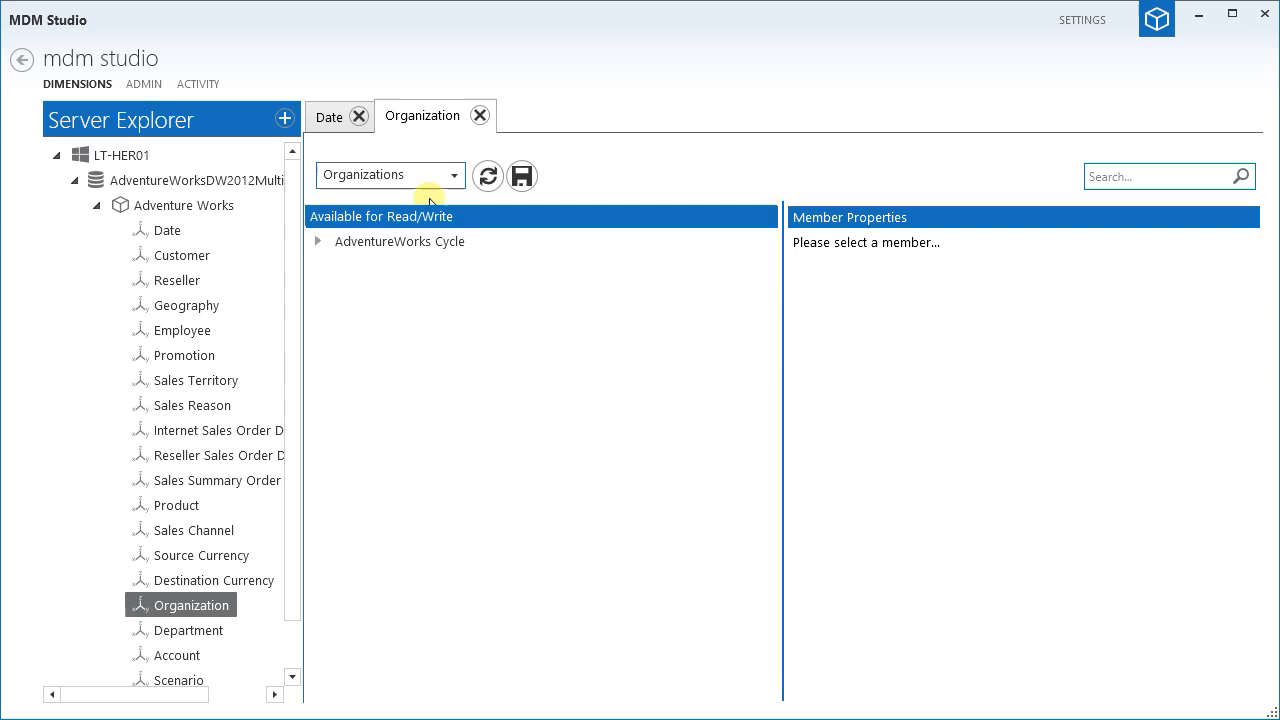
left_click(318, 243)
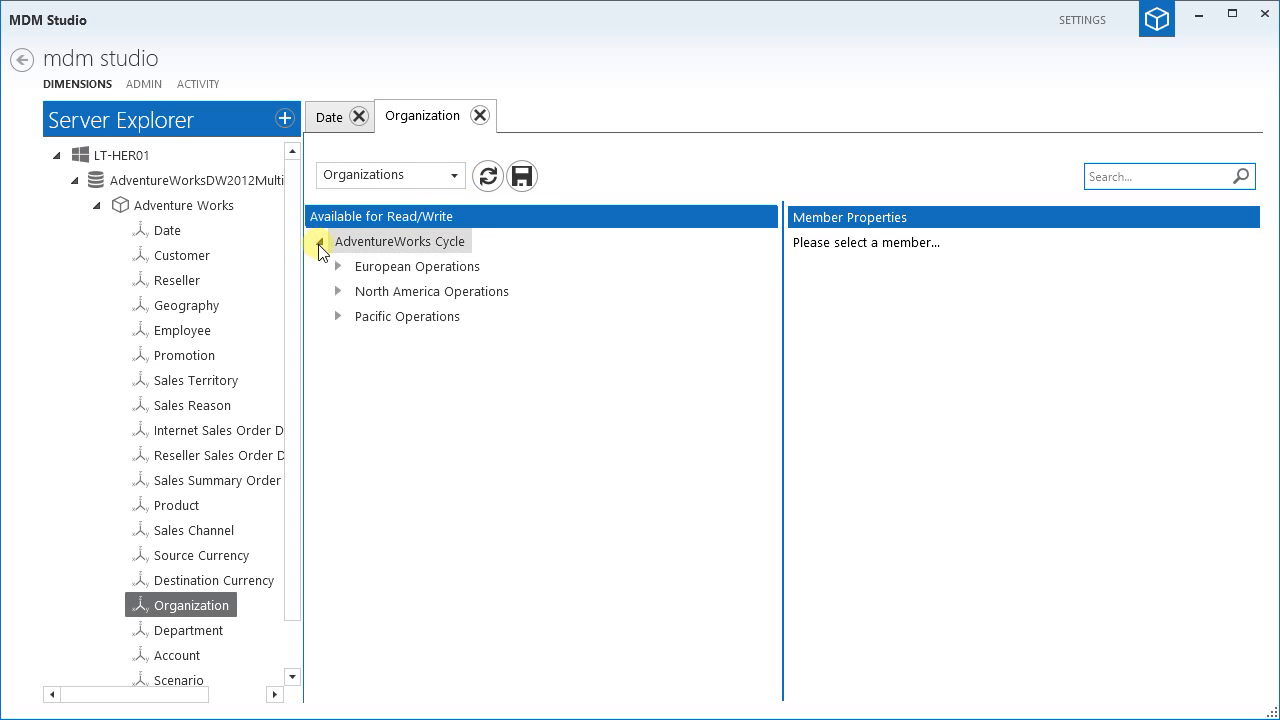
left_click(338, 291)
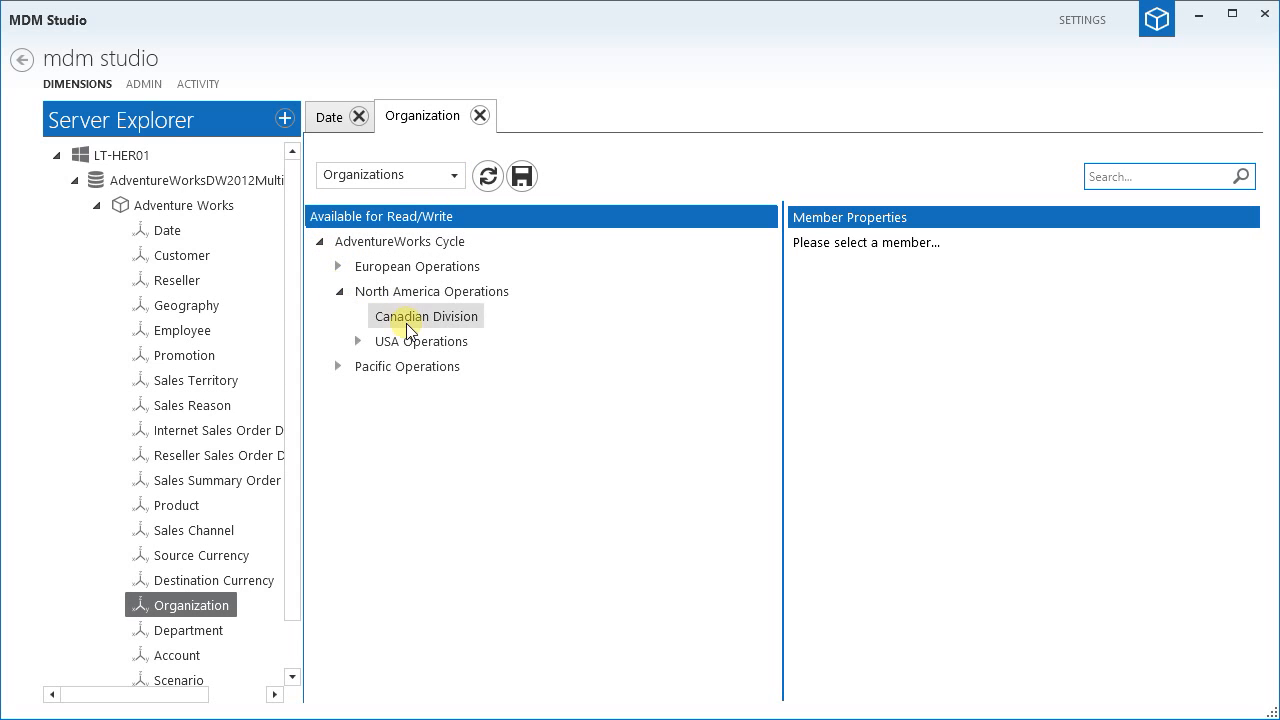
left_click(408, 328)
left_click(358, 341)
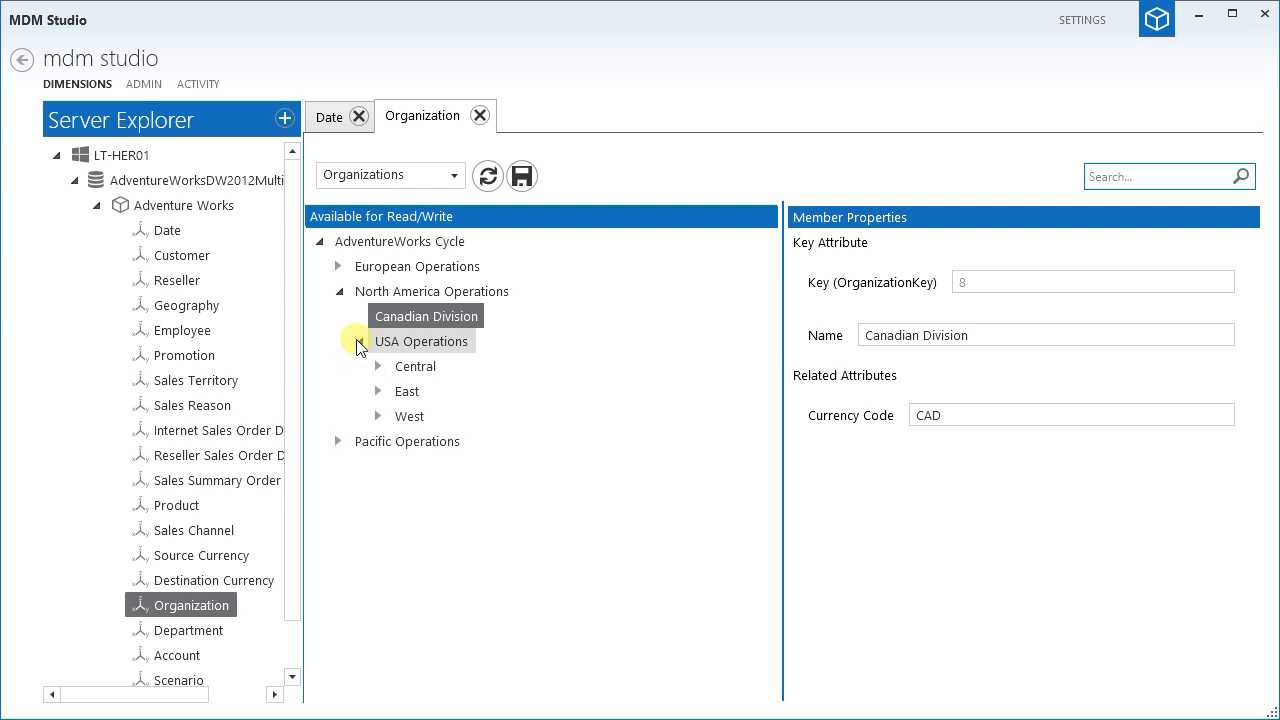
Expand the East region under USA Operations and check the editing options offered for East and the AdventureWorks Cycle member
left_click(378, 392)
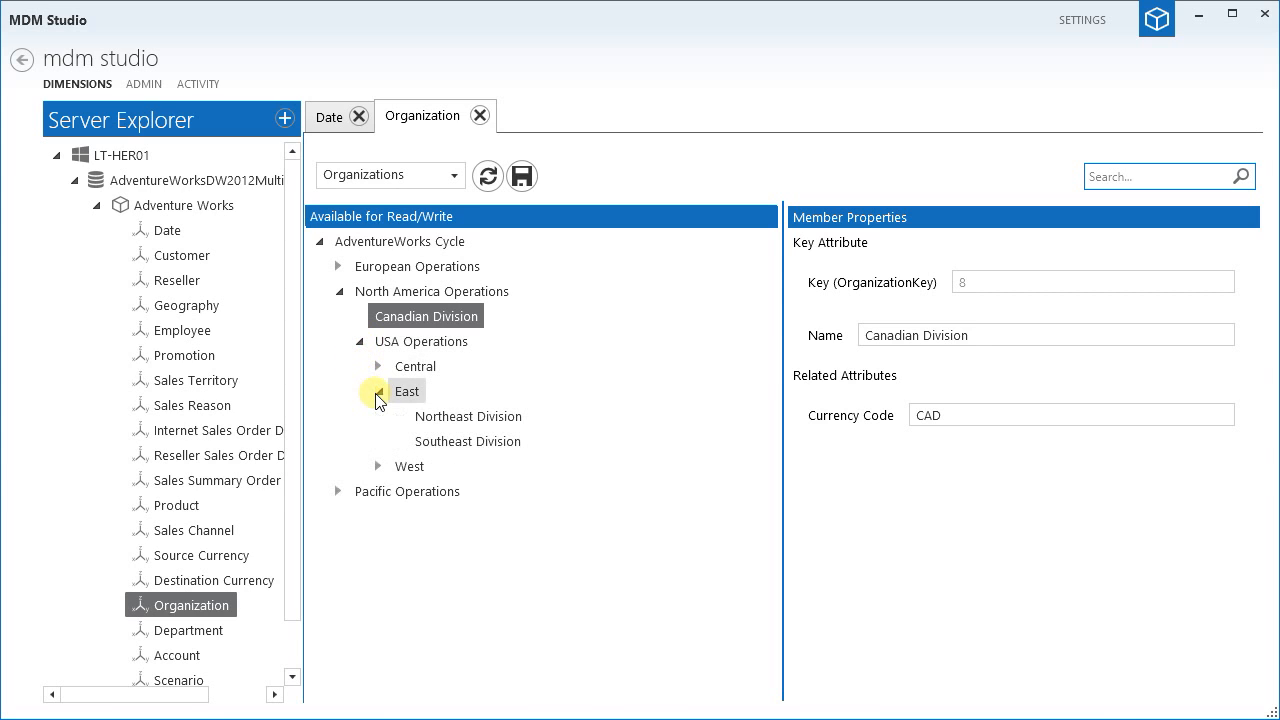
left_click(443, 420)
left_click(405, 393)
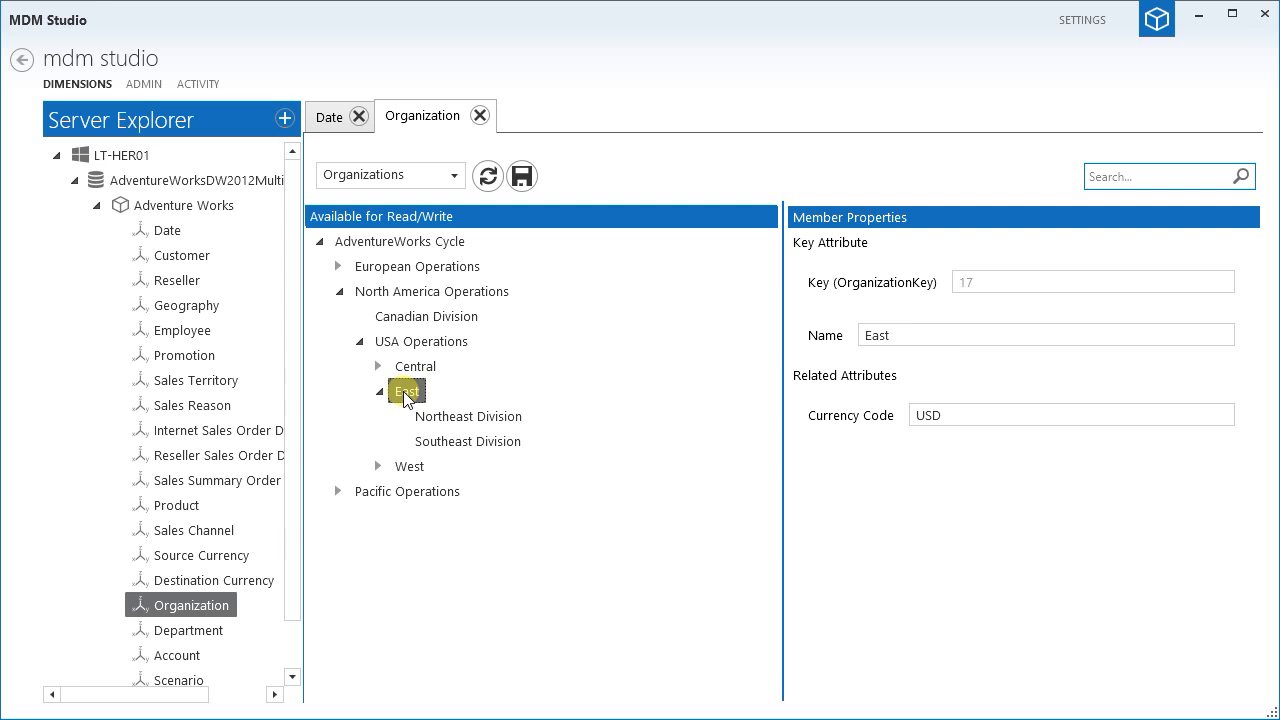
right_click(406, 396)
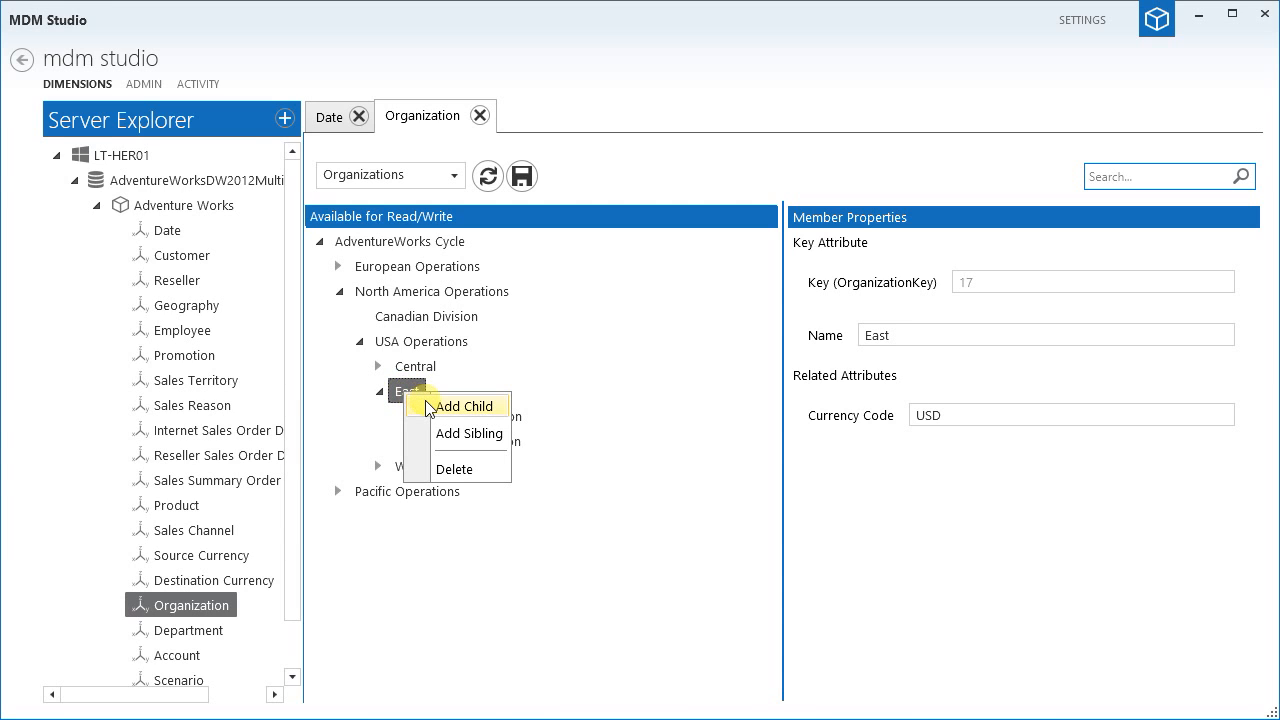
right_click(376, 250)
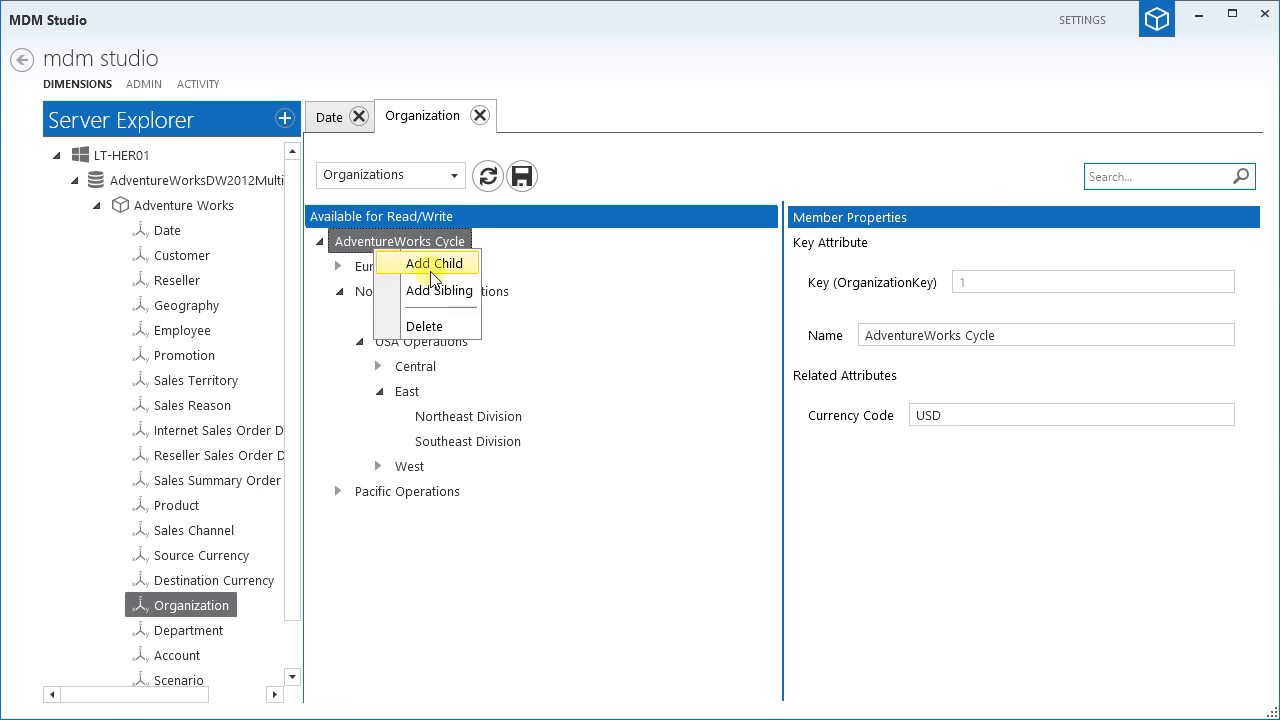
left_click(518, 356)
Expand Central and West, and move the Central, Northeast, Southeast, Northwest and Southwest Divisions directly under USA Operations
left_click(379, 367)
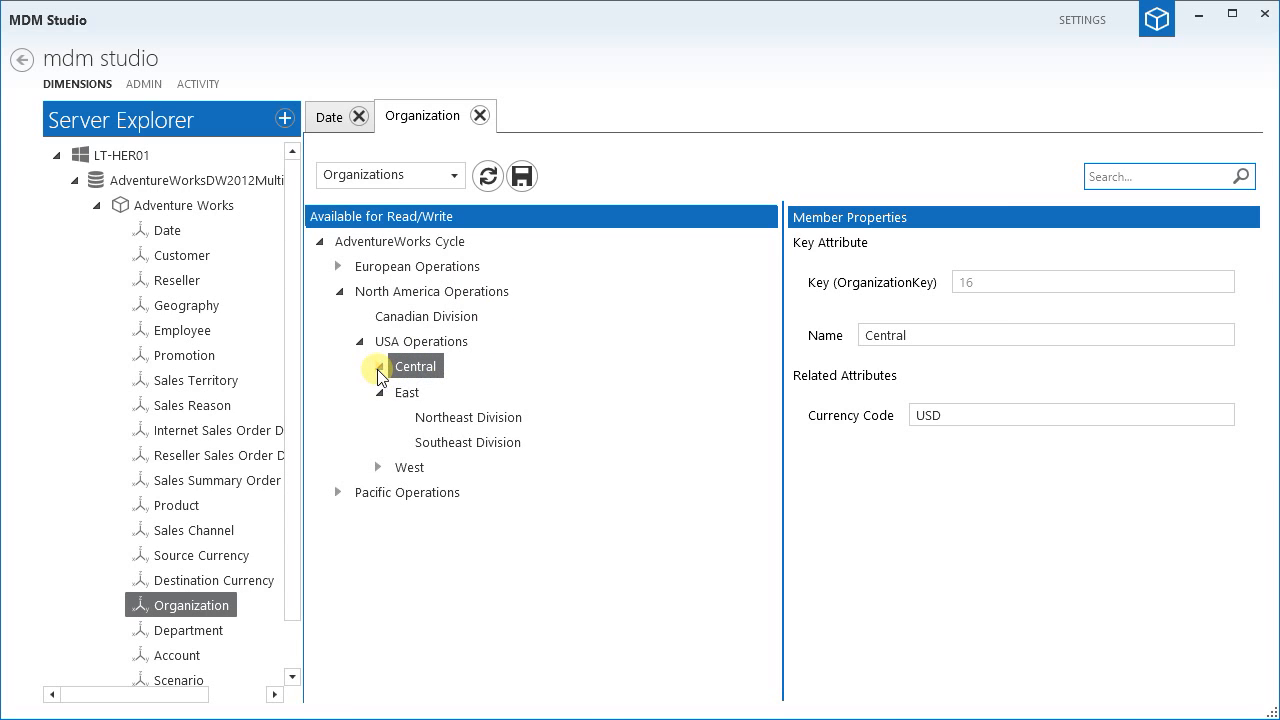
left_click(381, 490)
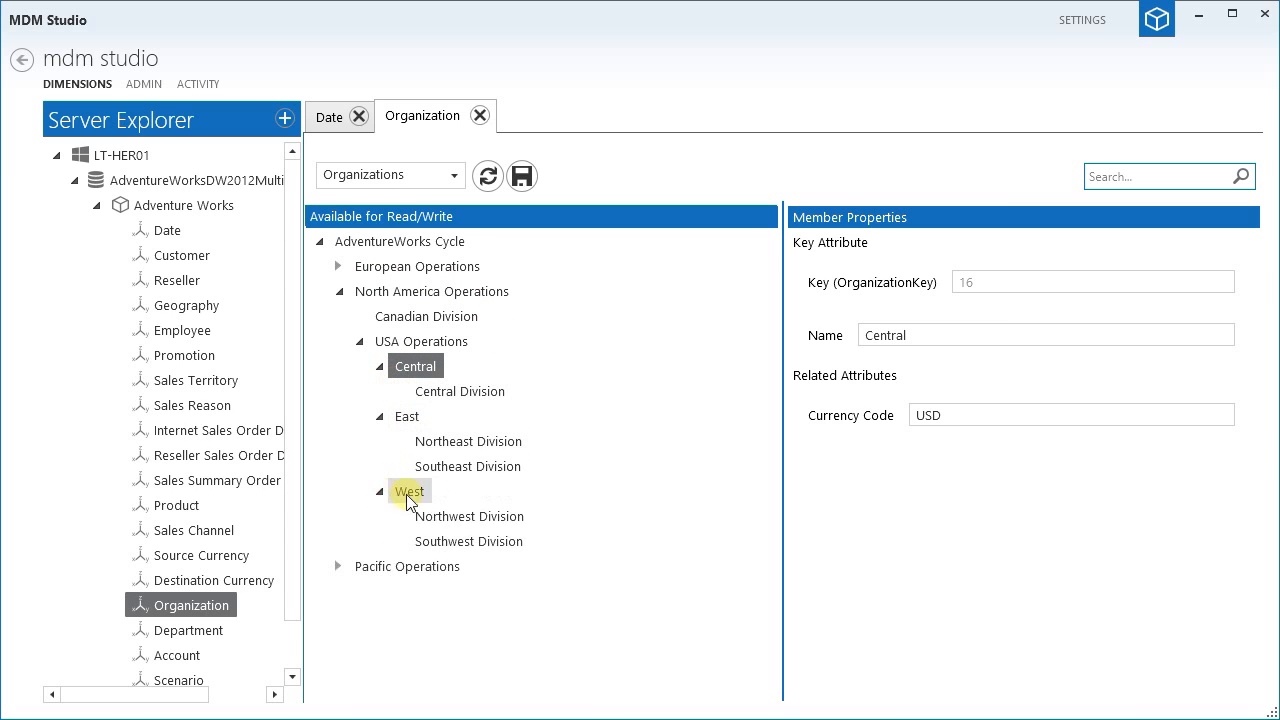
left_click(493, 393)
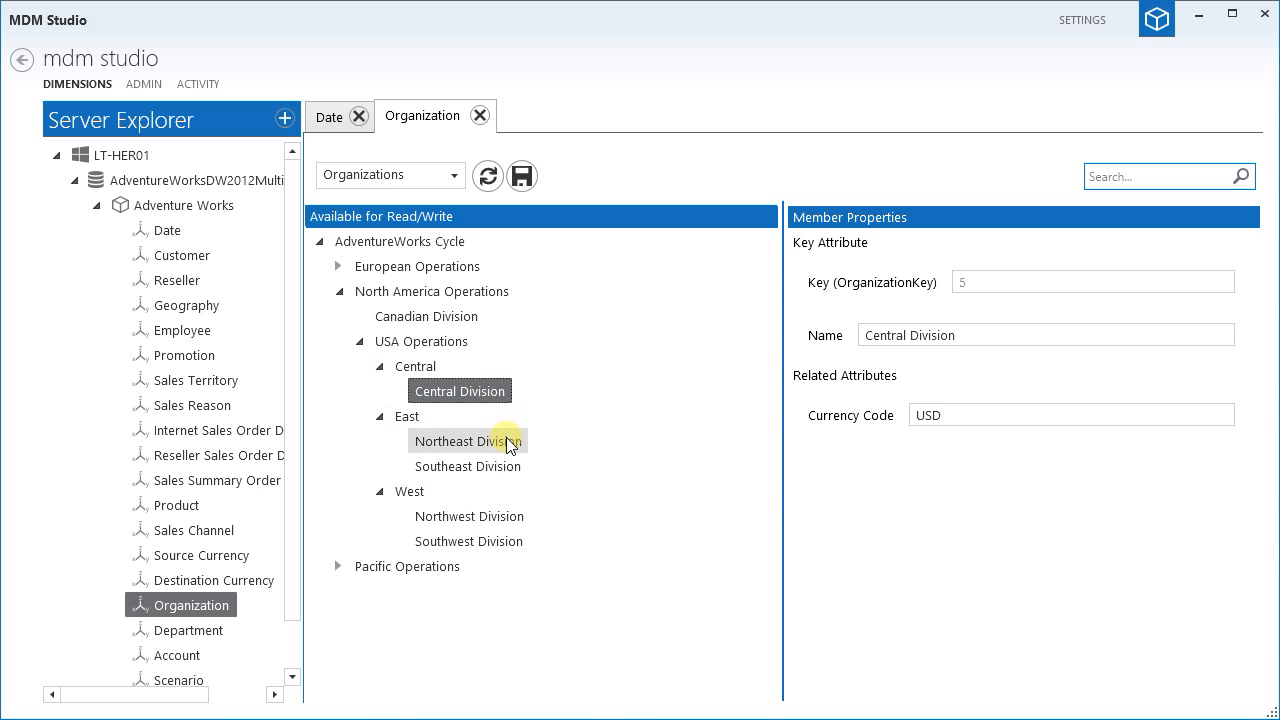
left_click(510, 443, "ctrl")
left_click(506, 467, "ctrl")
left_click(507, 517, "ctrl")
left_click(510, 541, "ctrl")
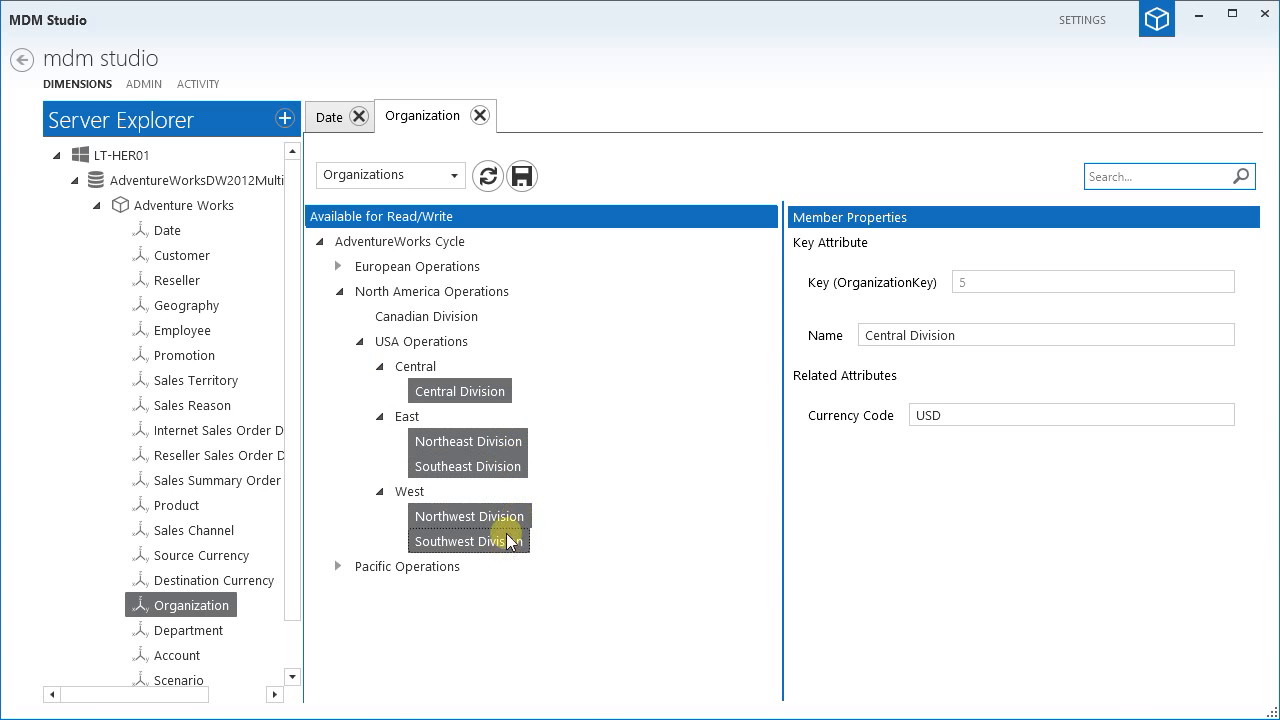
left_click_drag(490, 393, 488, 341)
Delete the emptied Central, East and West members from USA Operations and save the Organization dimension
left_click(418, 491)
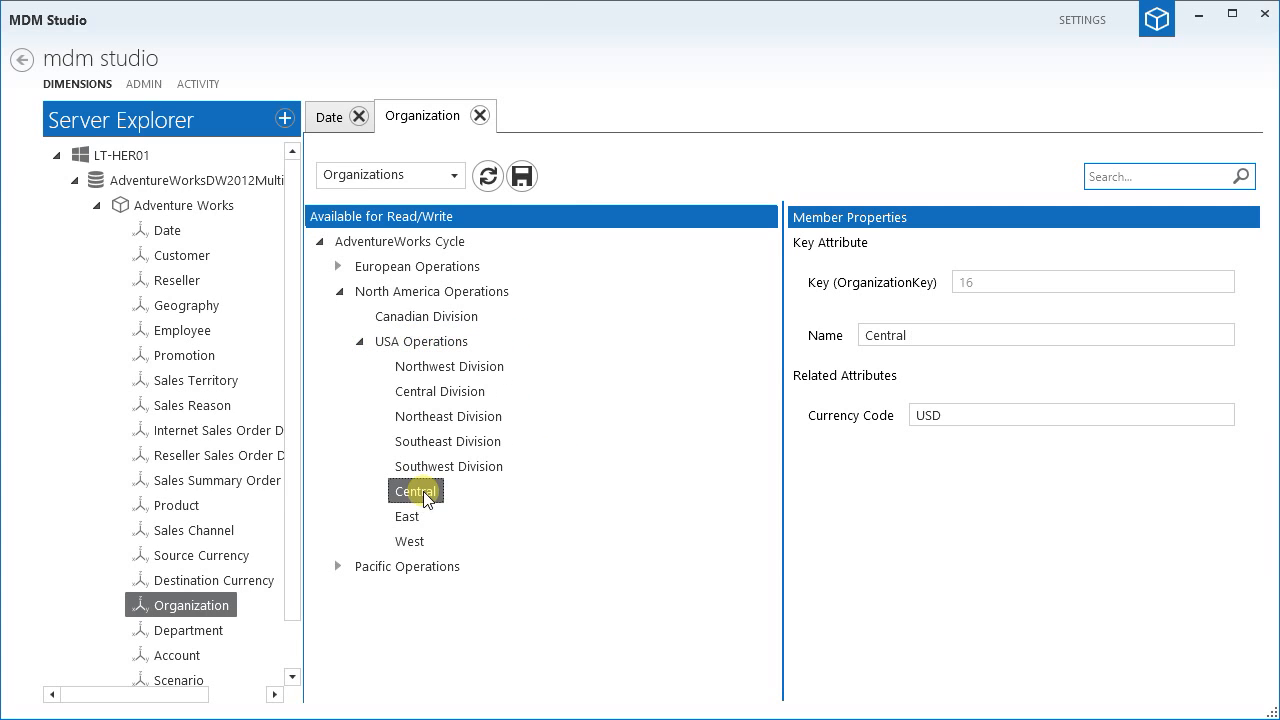
right_click(423, 492)
left_click(486, 566)
left_click(412, 492)
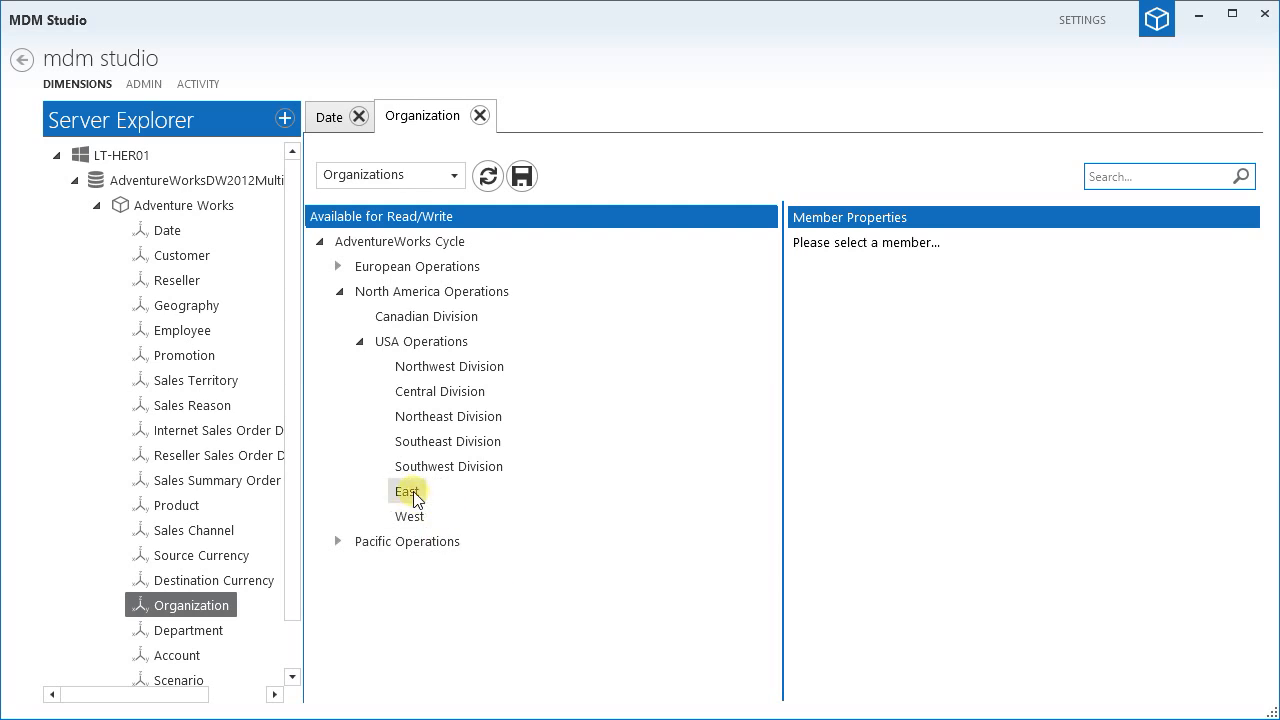
right_click(414, 498)
left_click(448, 565)
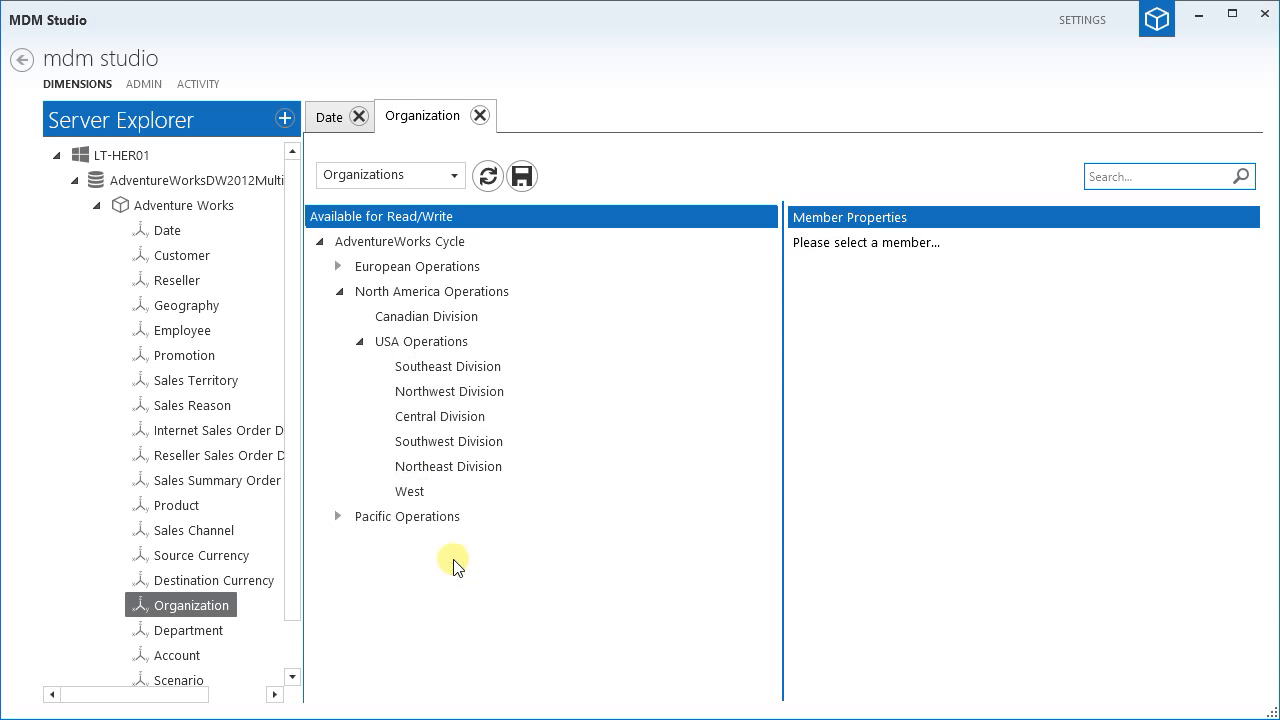
left_click(414, 497)
right_click(414, 497)
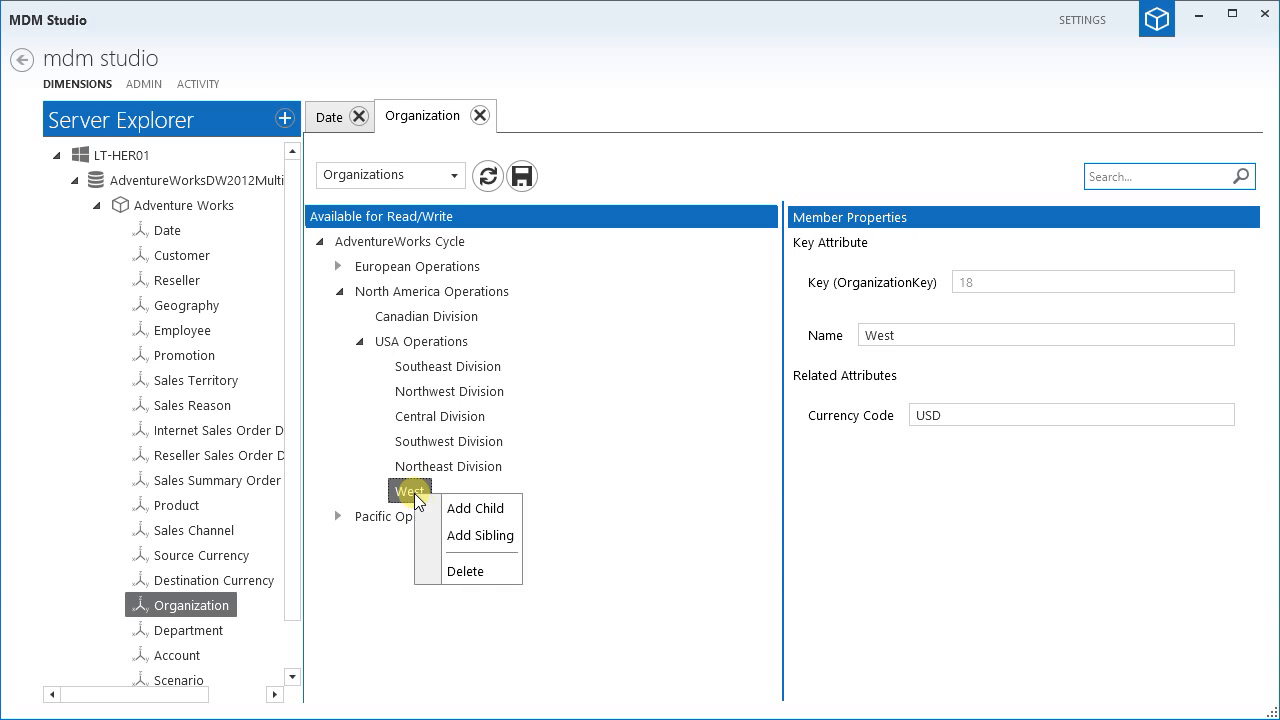
left_click(446, 566)
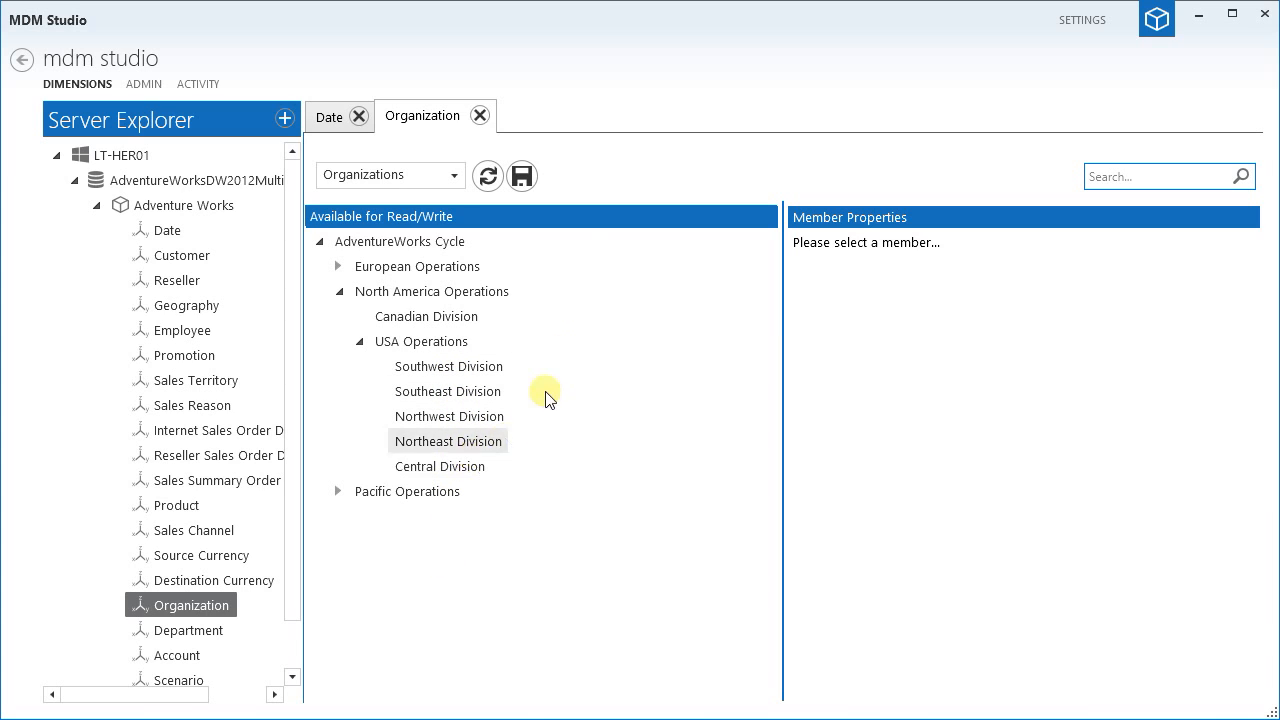
left_click(522, 177)
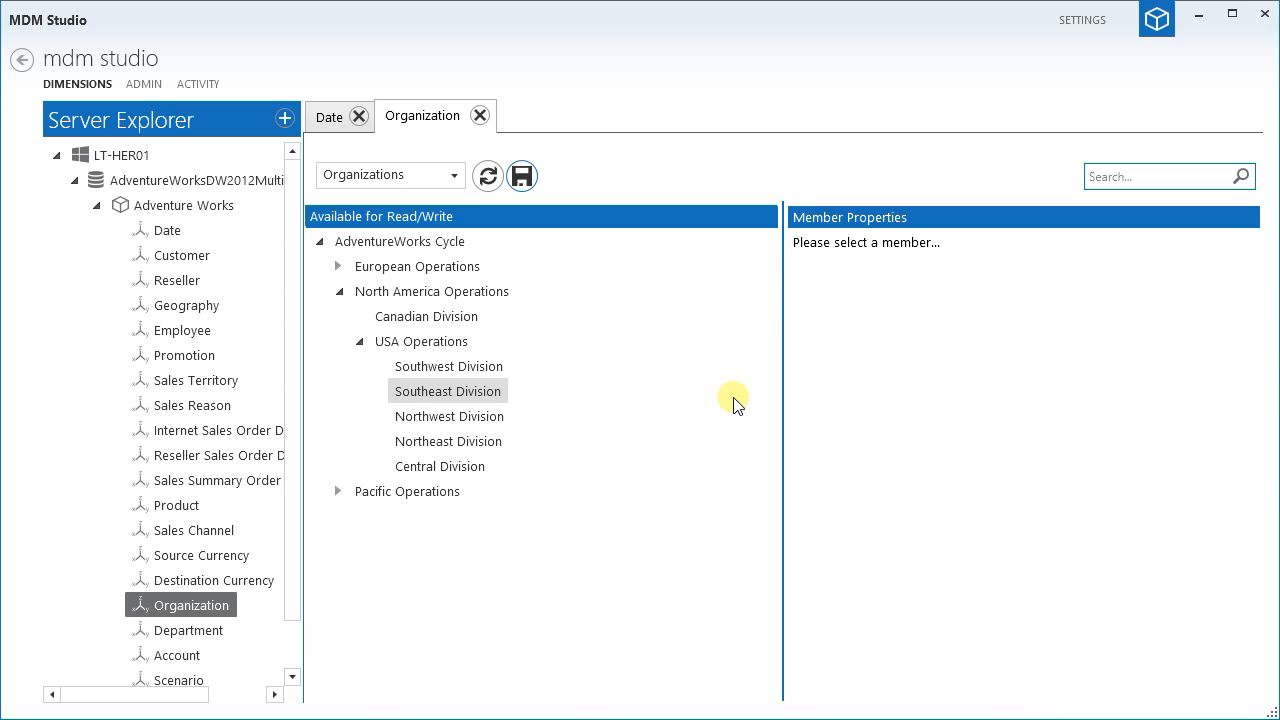
Open the Account dimension's Accounts hierarchy, expand Balance Sheet, and expand Net Income down through Operating Profit and Gross Margin to Net Sales
left_click(165, 655)
left_click(455, 177)
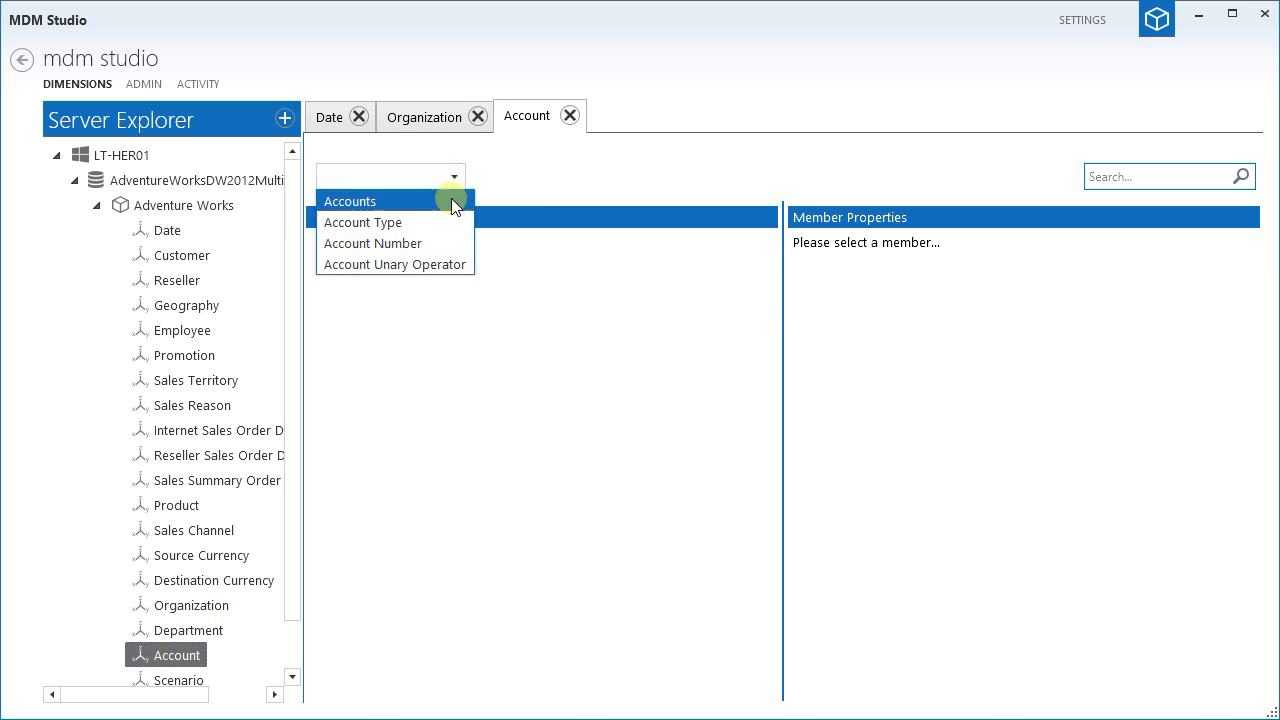
left_click(384, 203)
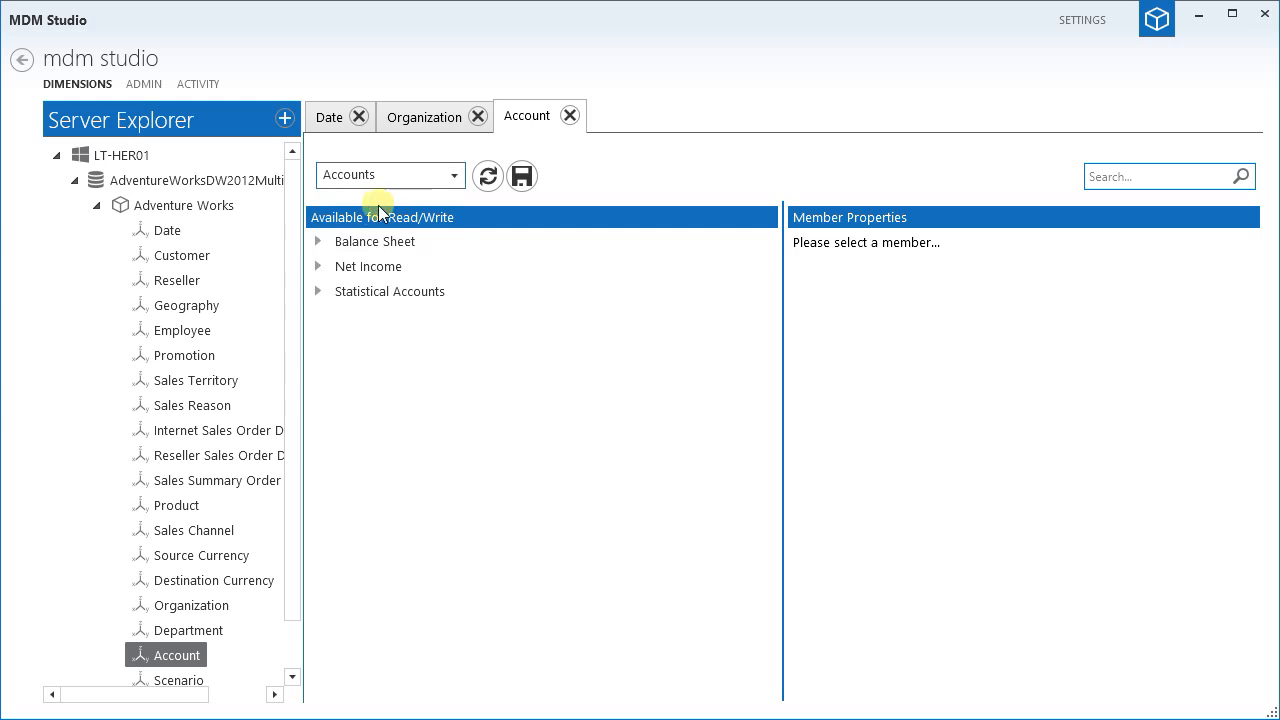
left_click(319, 242)
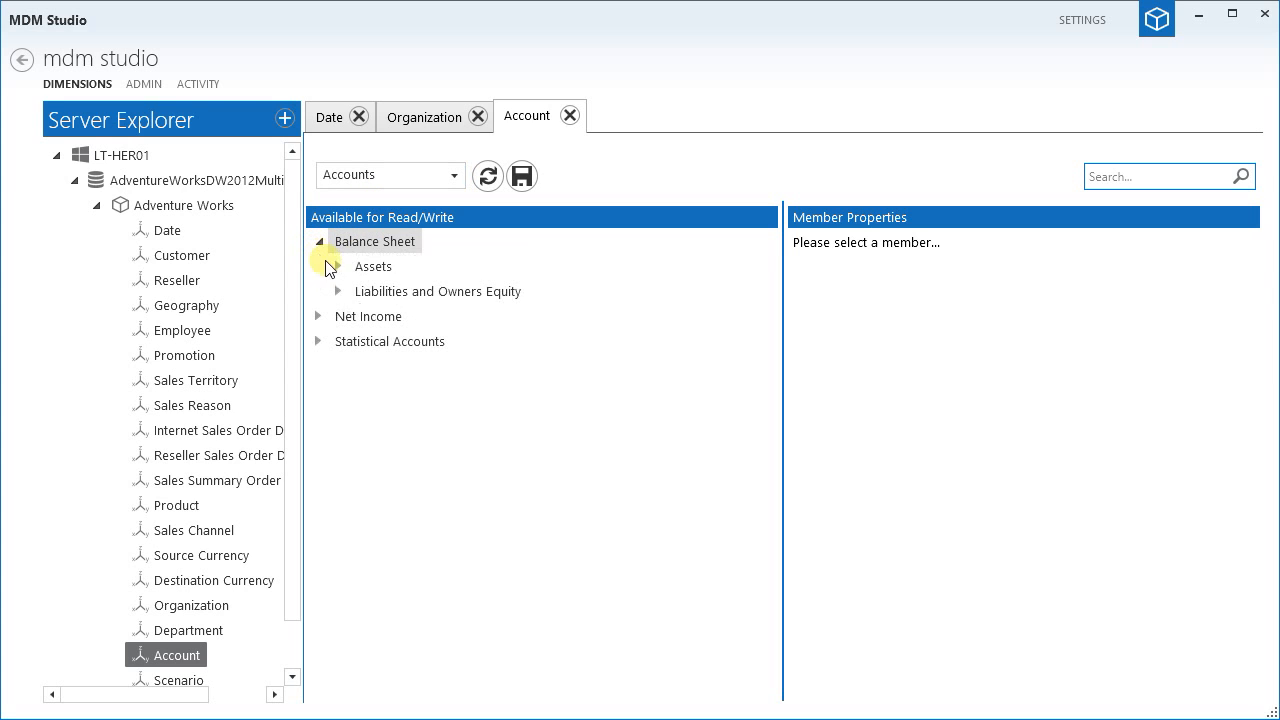
left_click(320, 317)
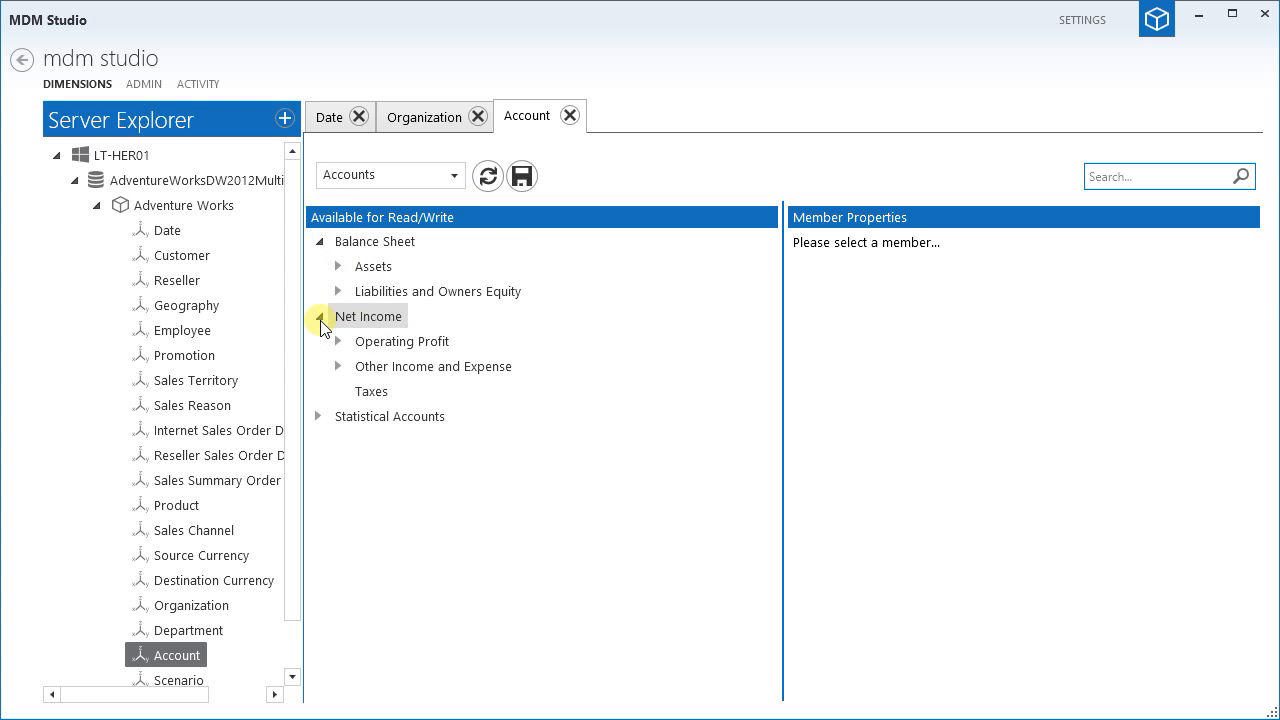
left_click(339, 341)
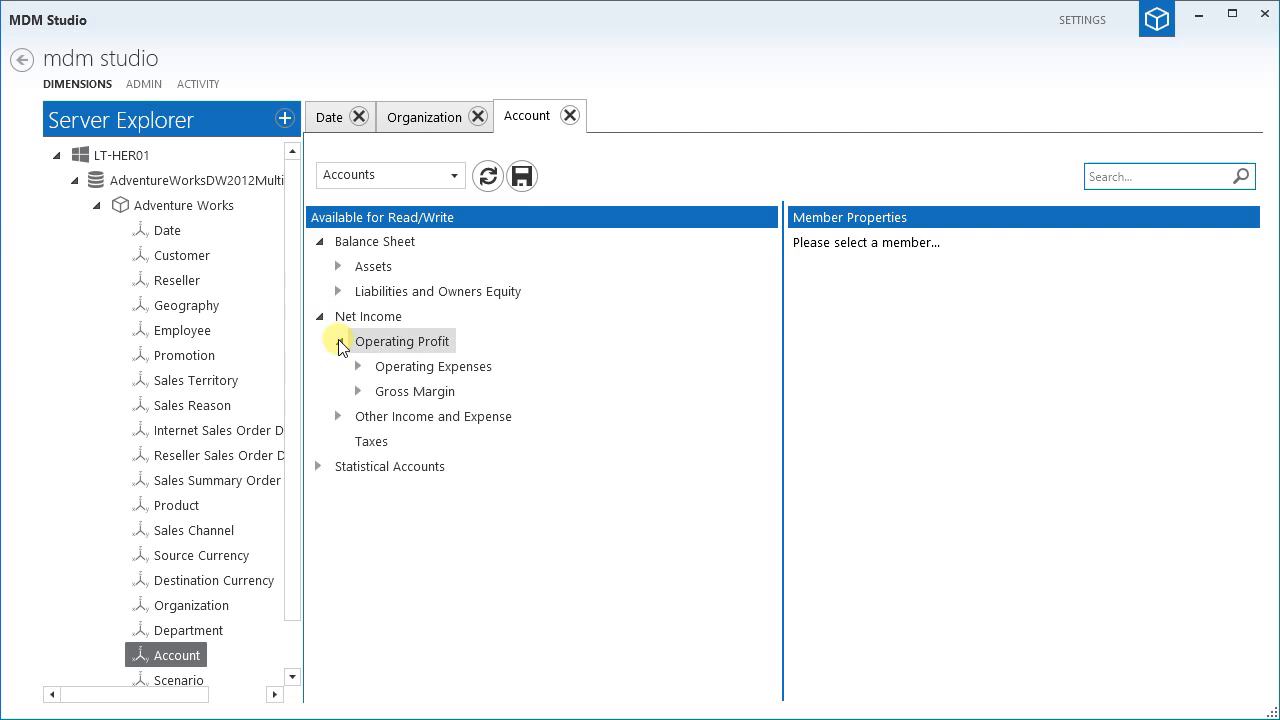
left_click(358, 391)
left_click(378, 417)
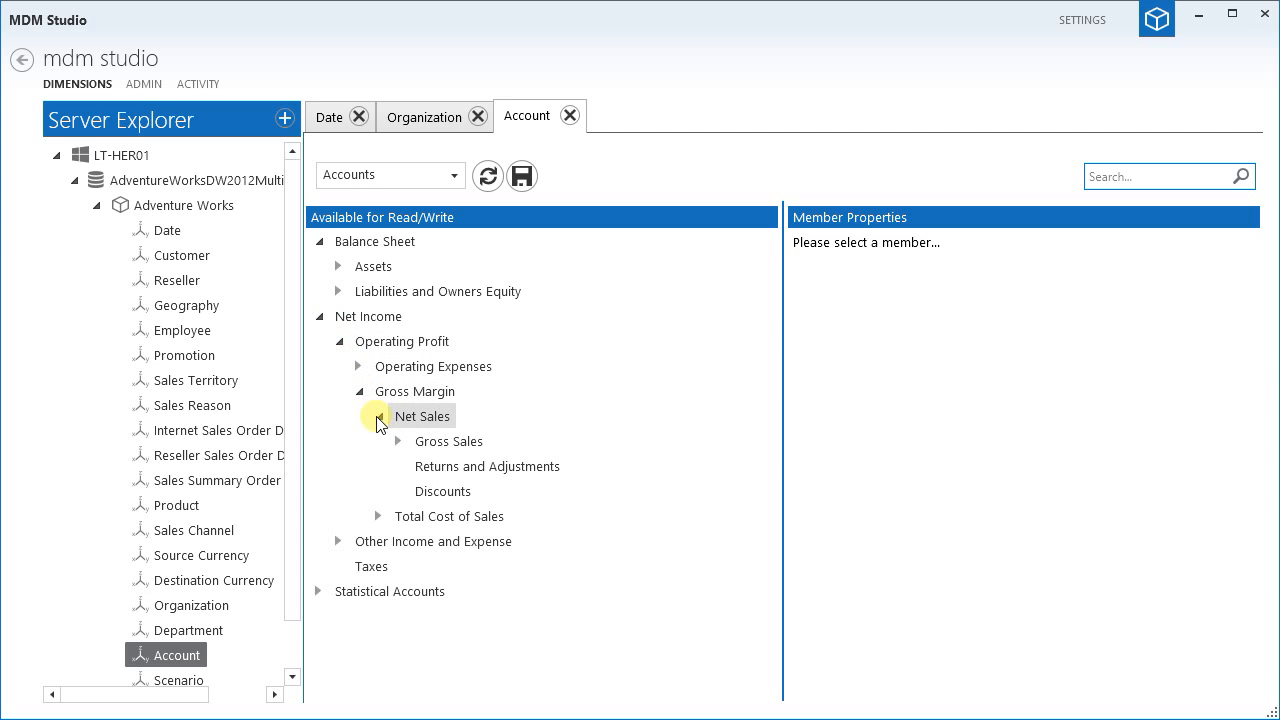
Examine the member properties of Returns and Adjustments, Gross Margin, Operating Profit and Gross Sales, including account type, number, custom rollup and unary operator
left_click(433, 476)
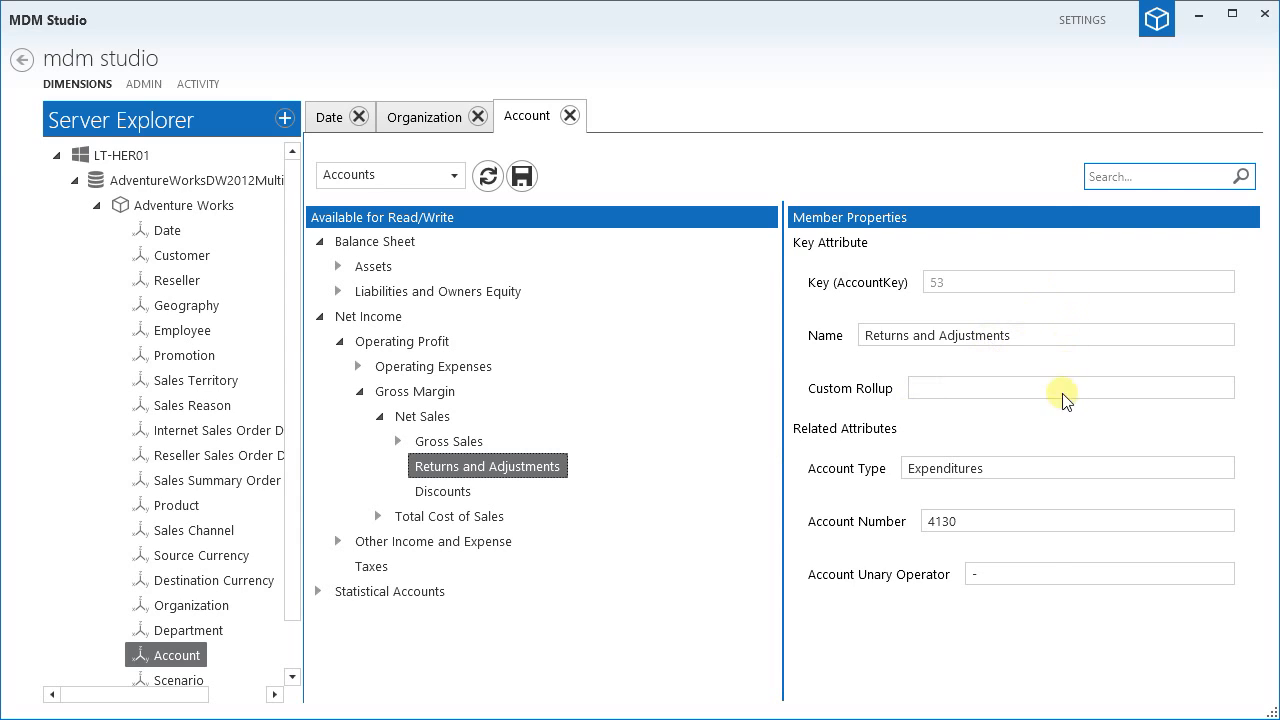
left_click(433, 392)
left_click(403, 342)
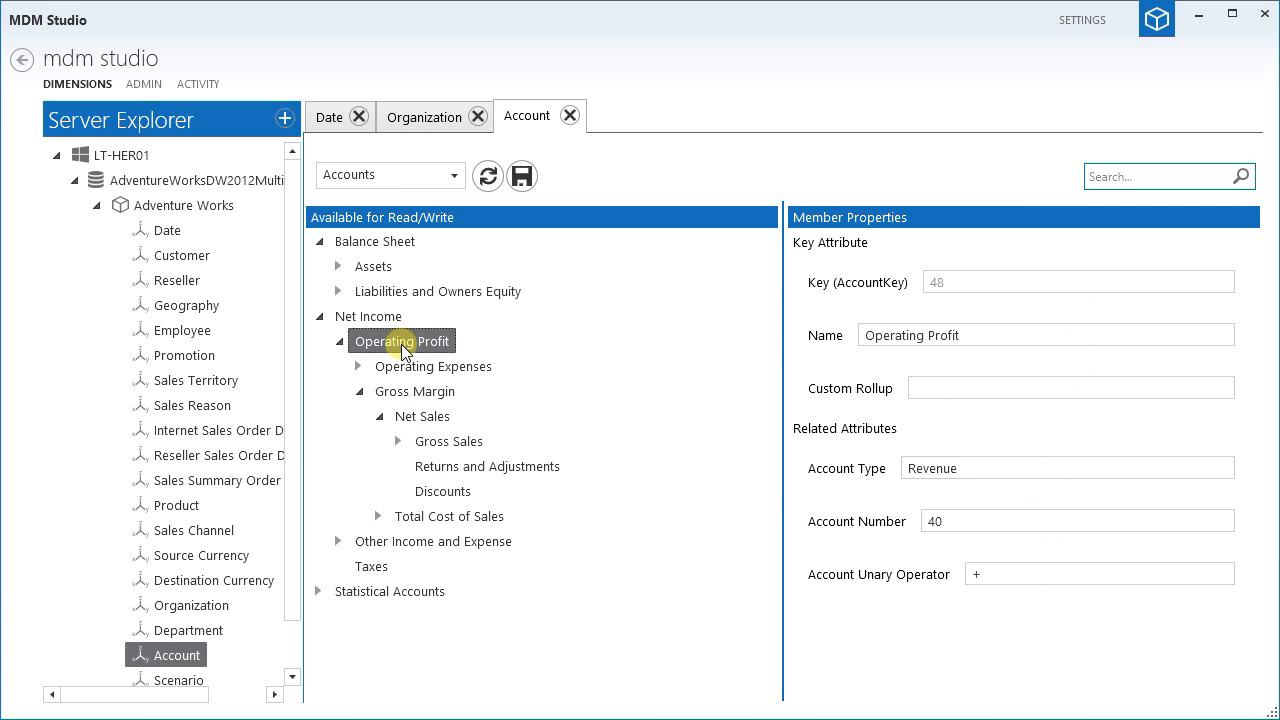
left_click(440, 442)
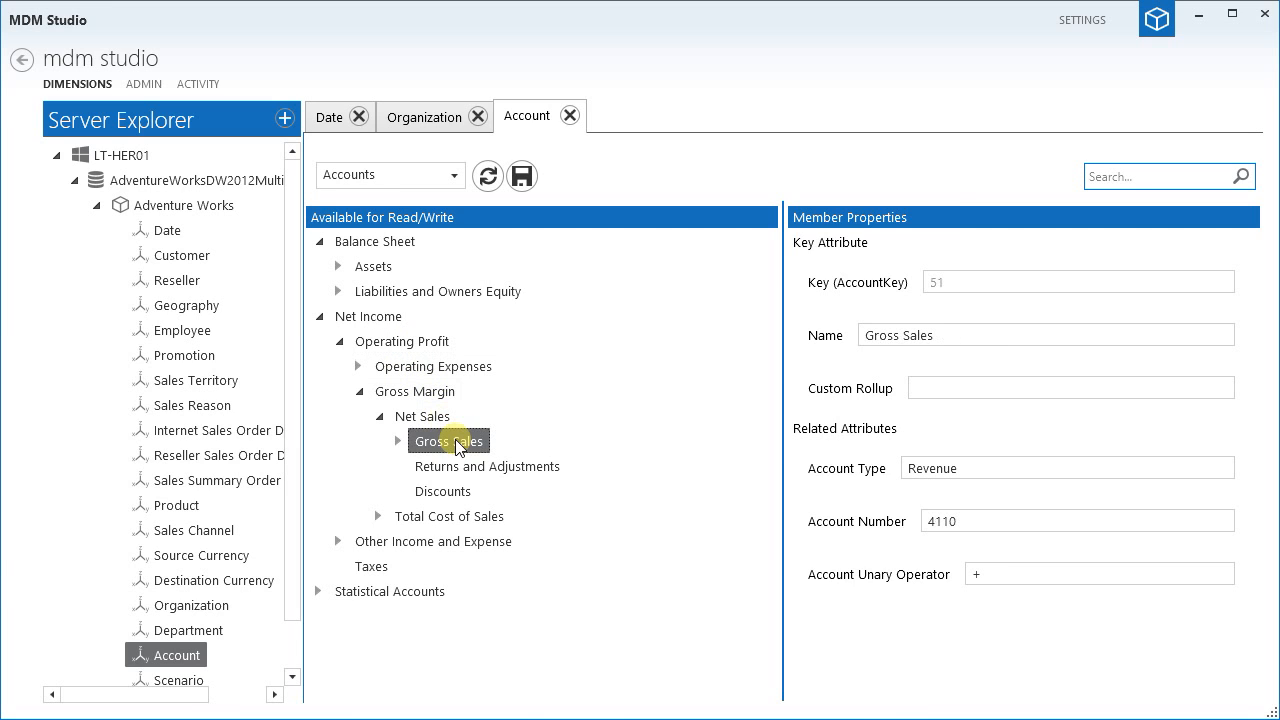
left_click_drag(998, 338, 840, 343)
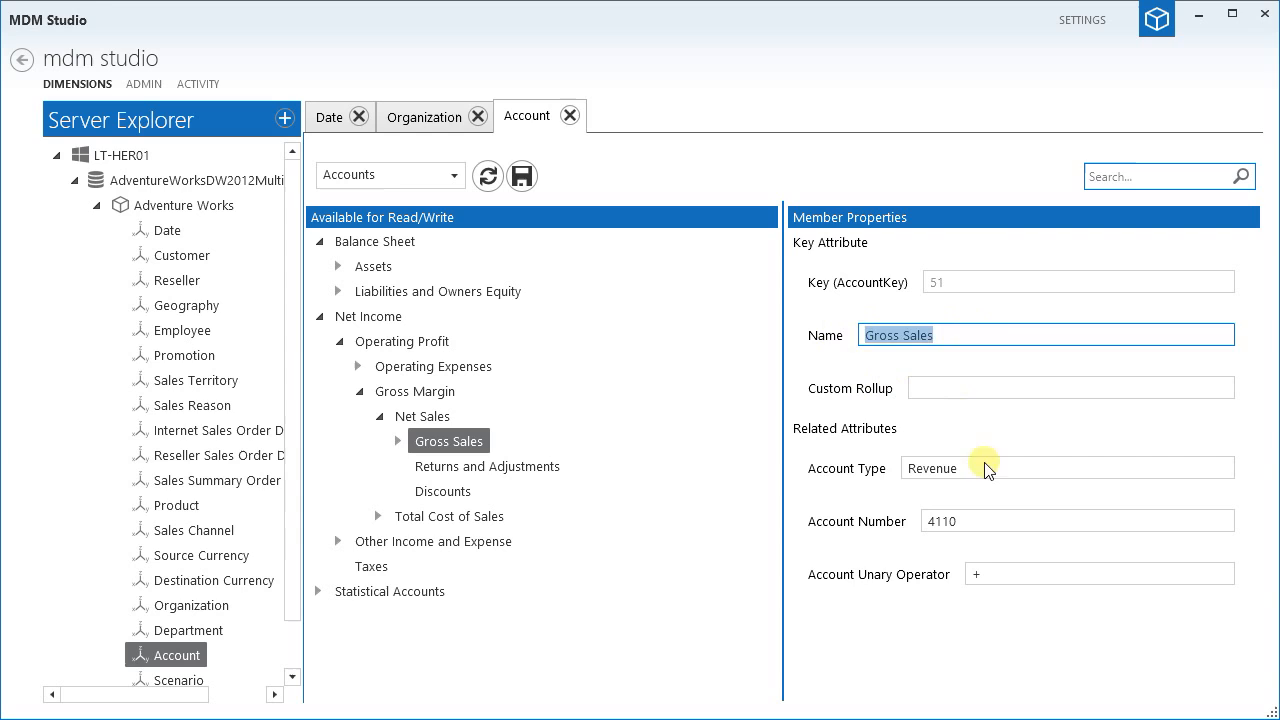
left_click_drag(983, 469, 895, 472)
left_click_drag(980, 522, 903, 520)
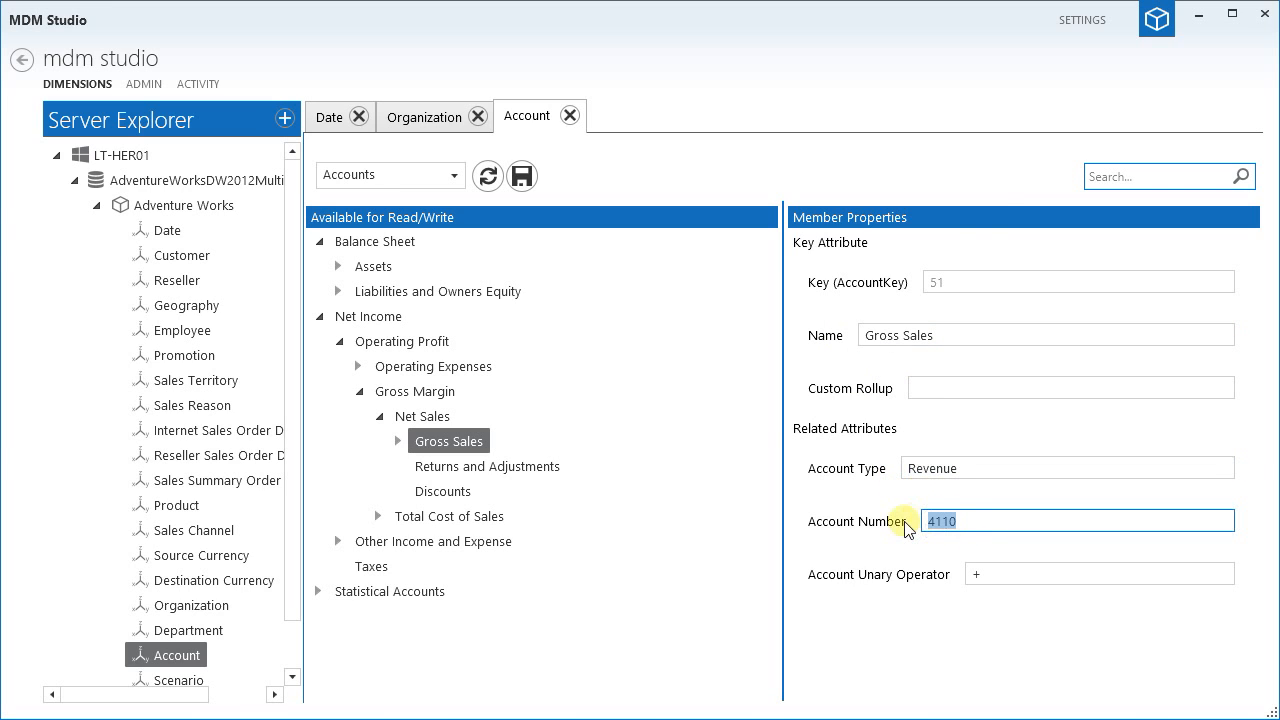
left_click(915, 389)
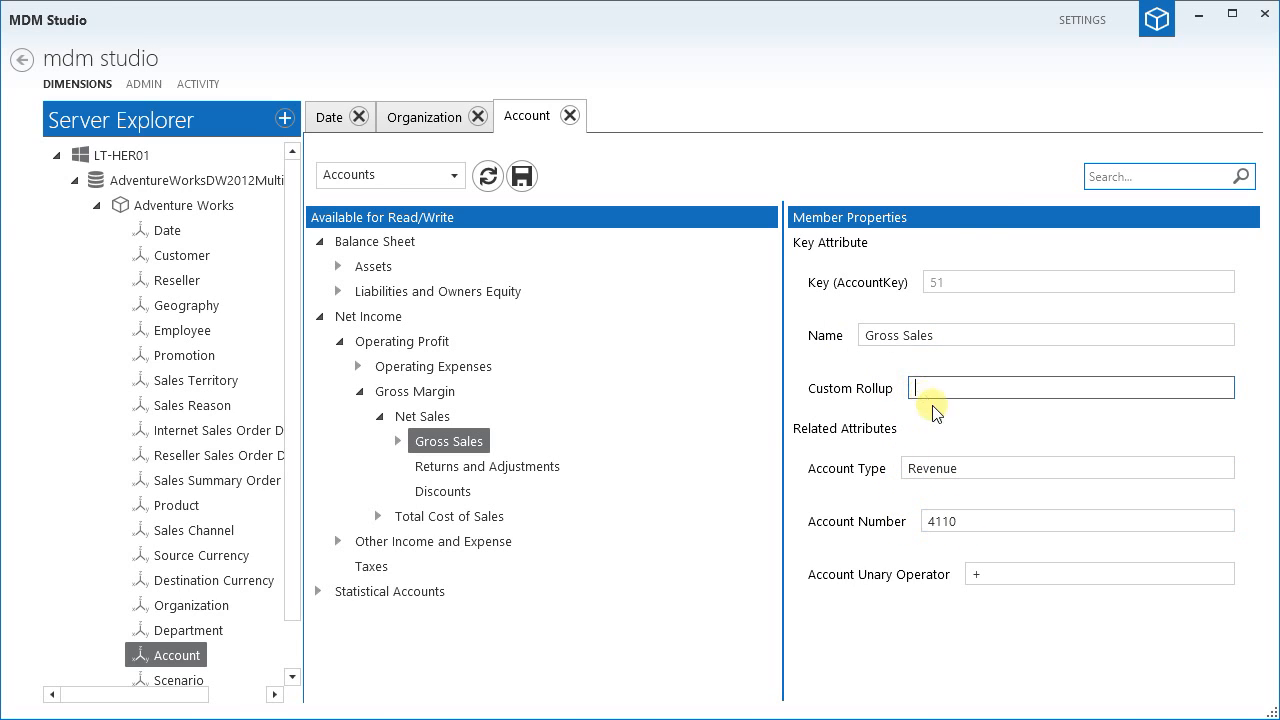
left_click(1005, 574)
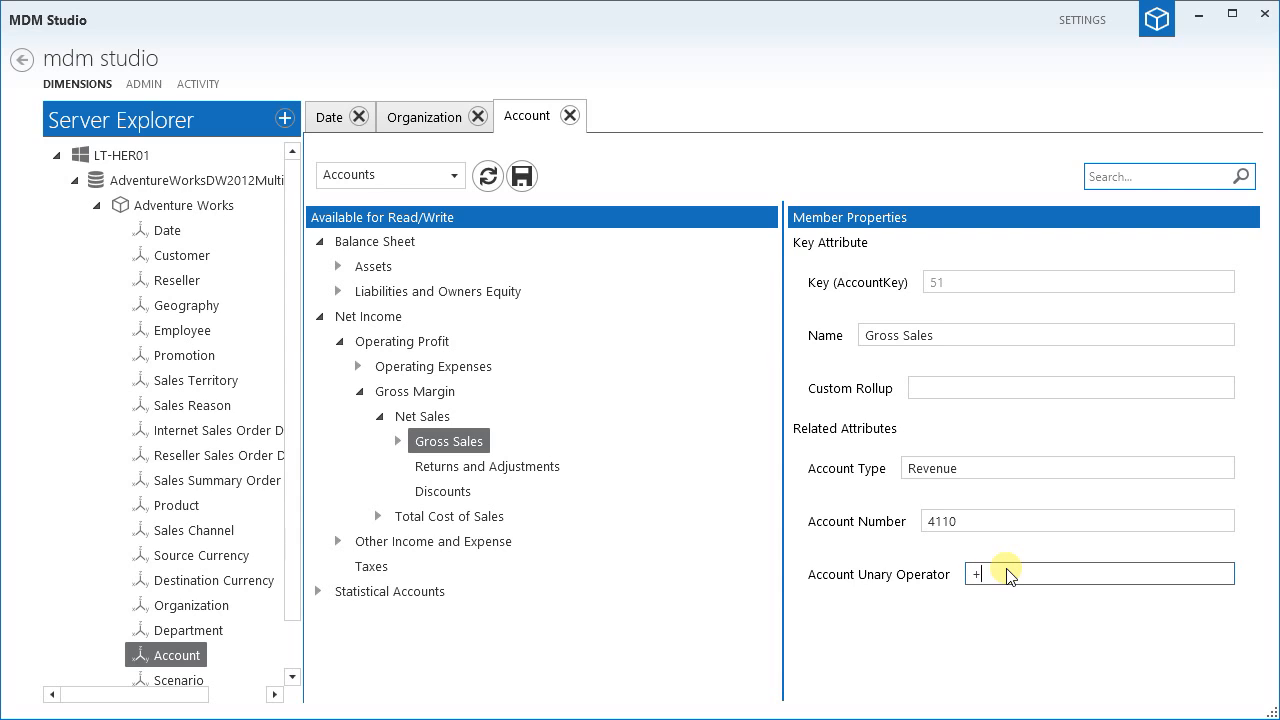
Collapse Net Income and add a child member named Average Unit Price under Statistical Accounts
left_click(321, 317)
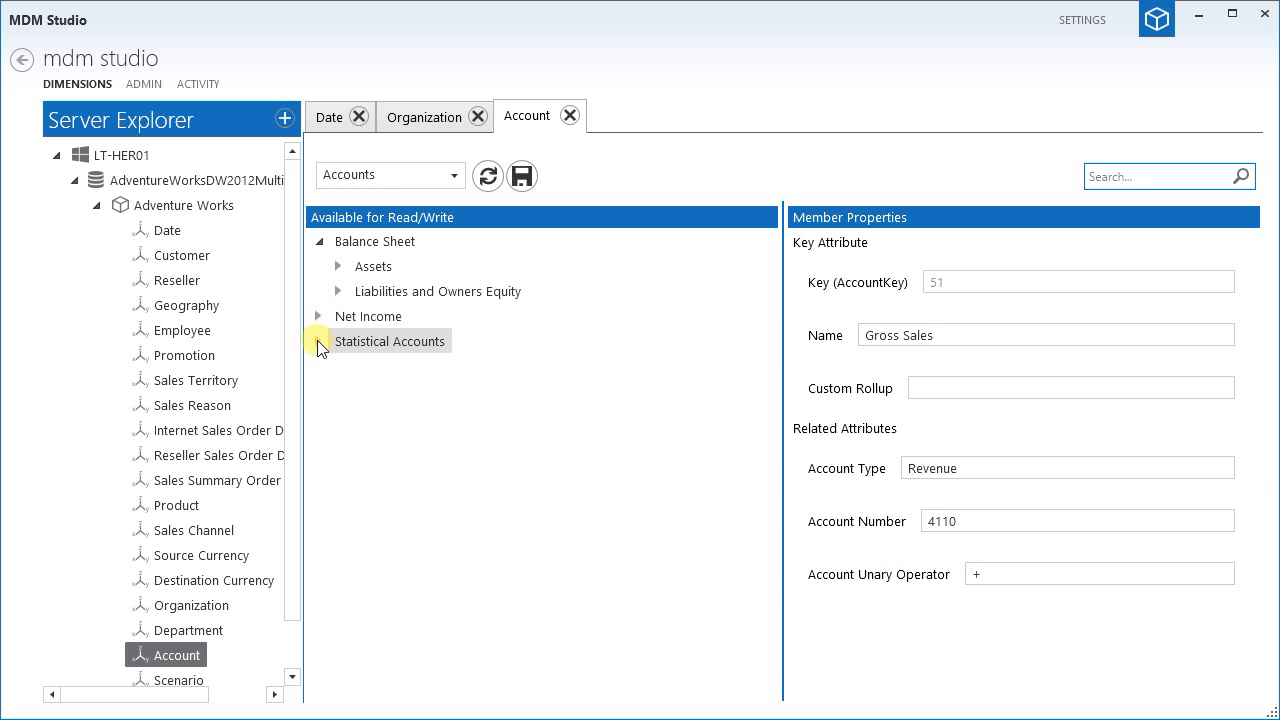
left_click(319, 342)
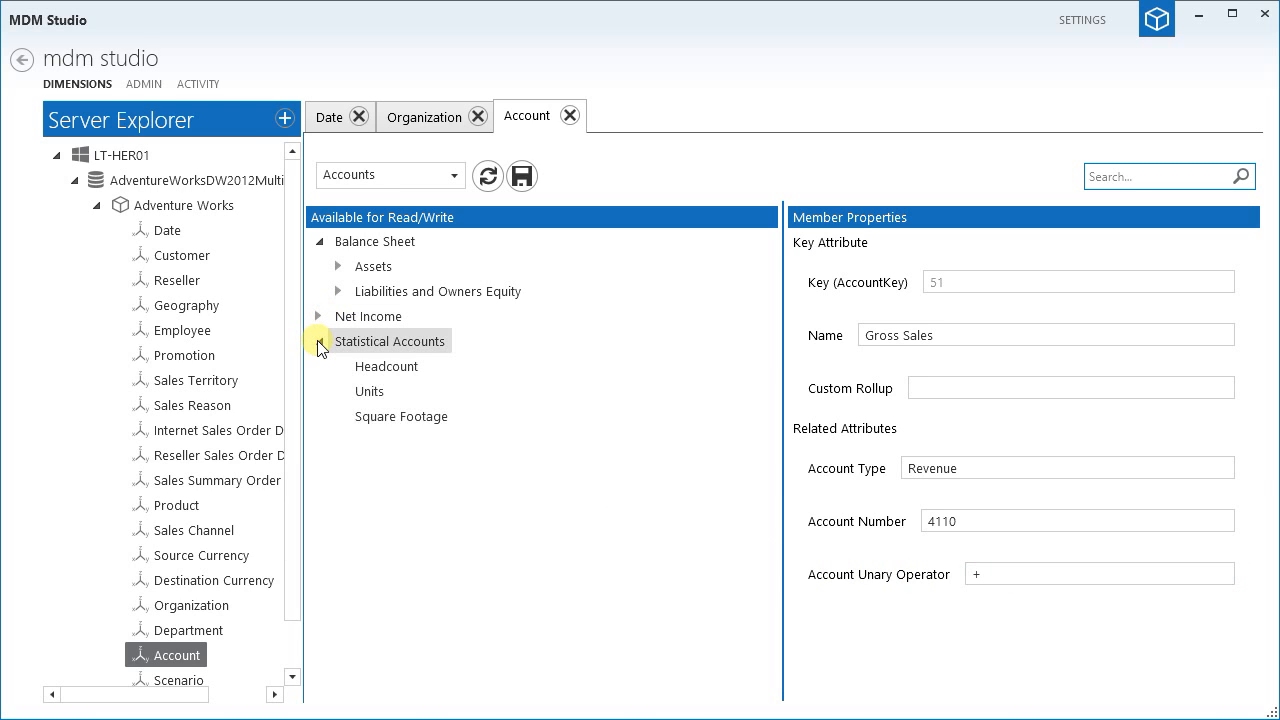
right_click(380, 345)
left_click(432, 358)
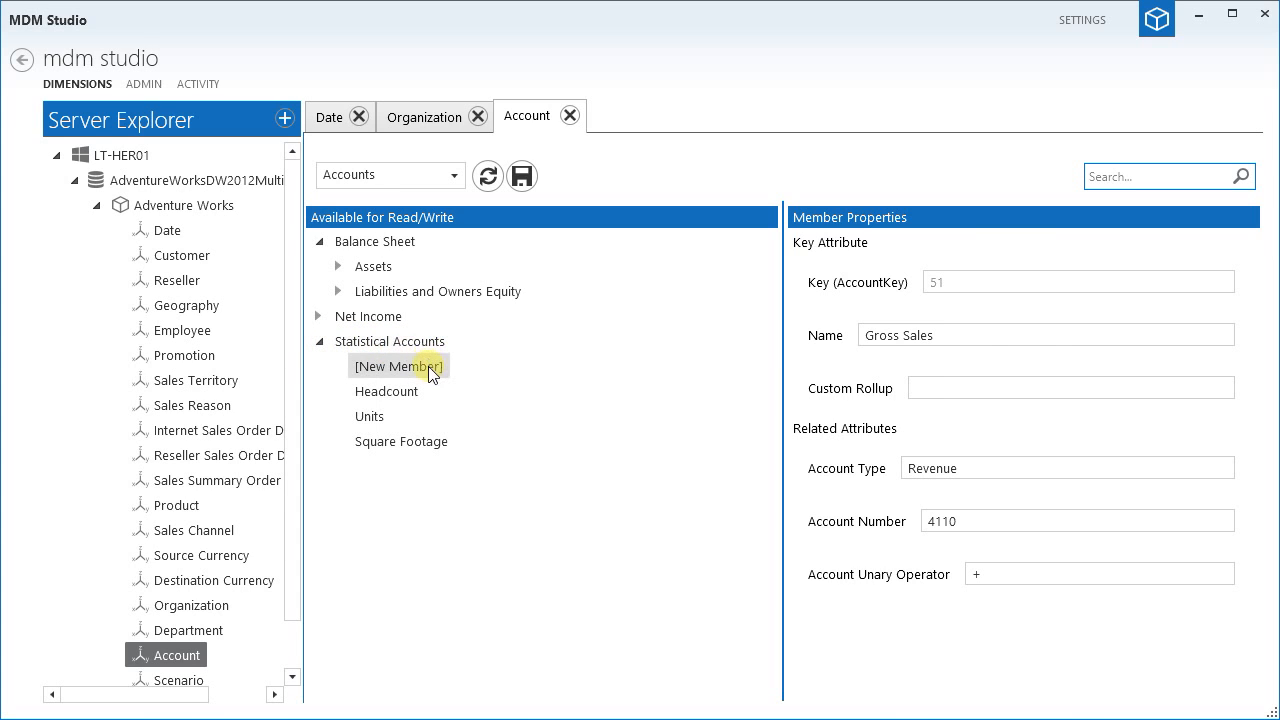
left_click(430, 370)
left_click_drag(992, 335, 822, 340)
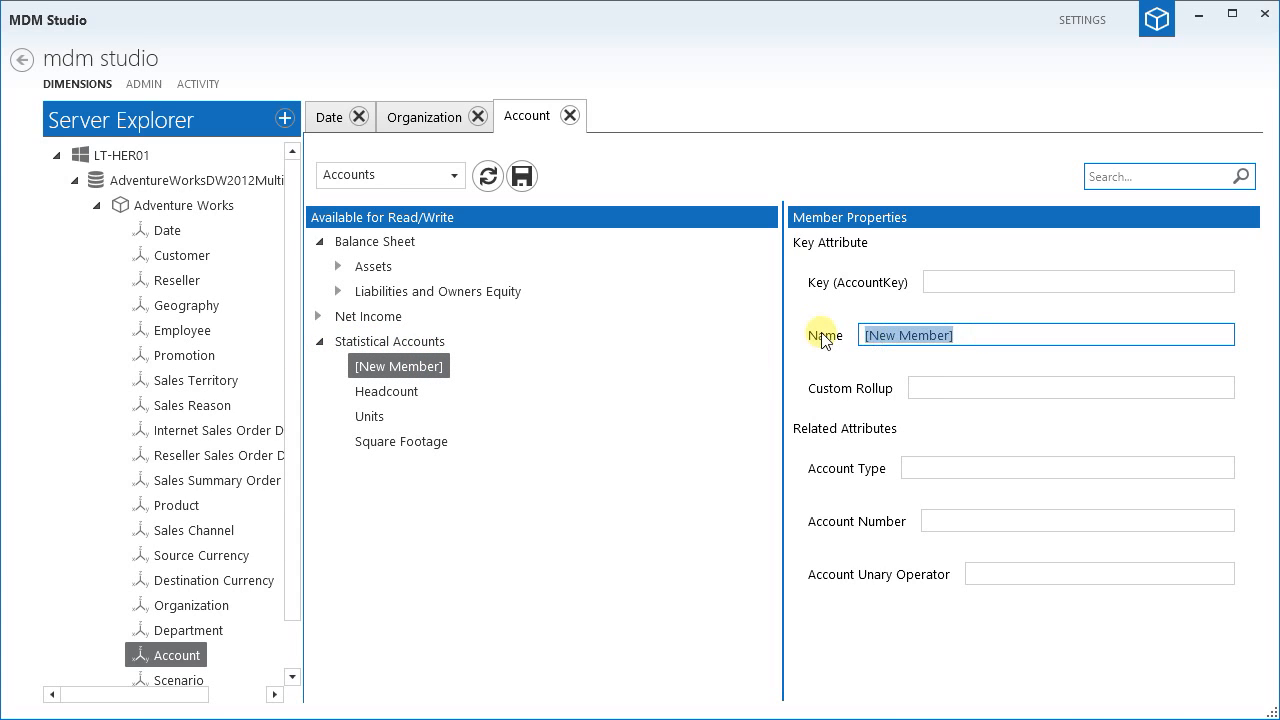
type("Average")
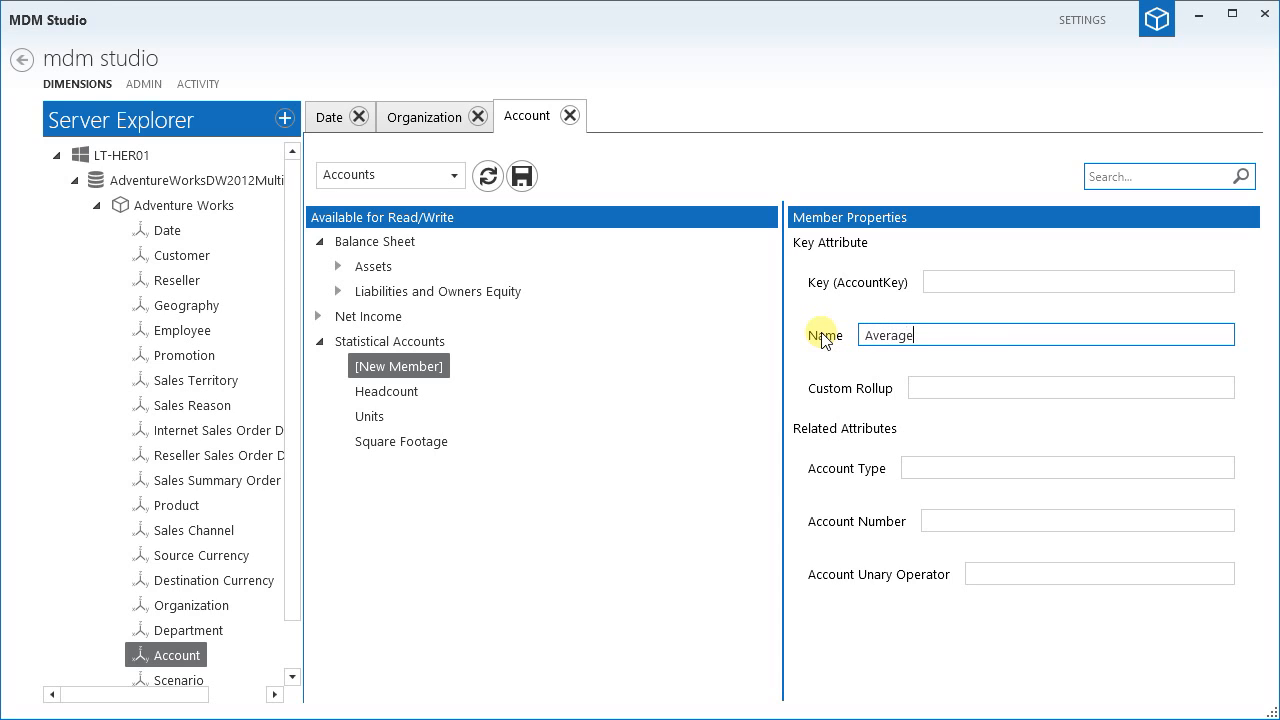
type(" Unit Price")
Set Average Unit Price's custom rollup to [Account].[Accounts].[Account Level 04].&[50]/[Account].[Accounts].[Account Level 02].&[97]
left_click(940, 392)
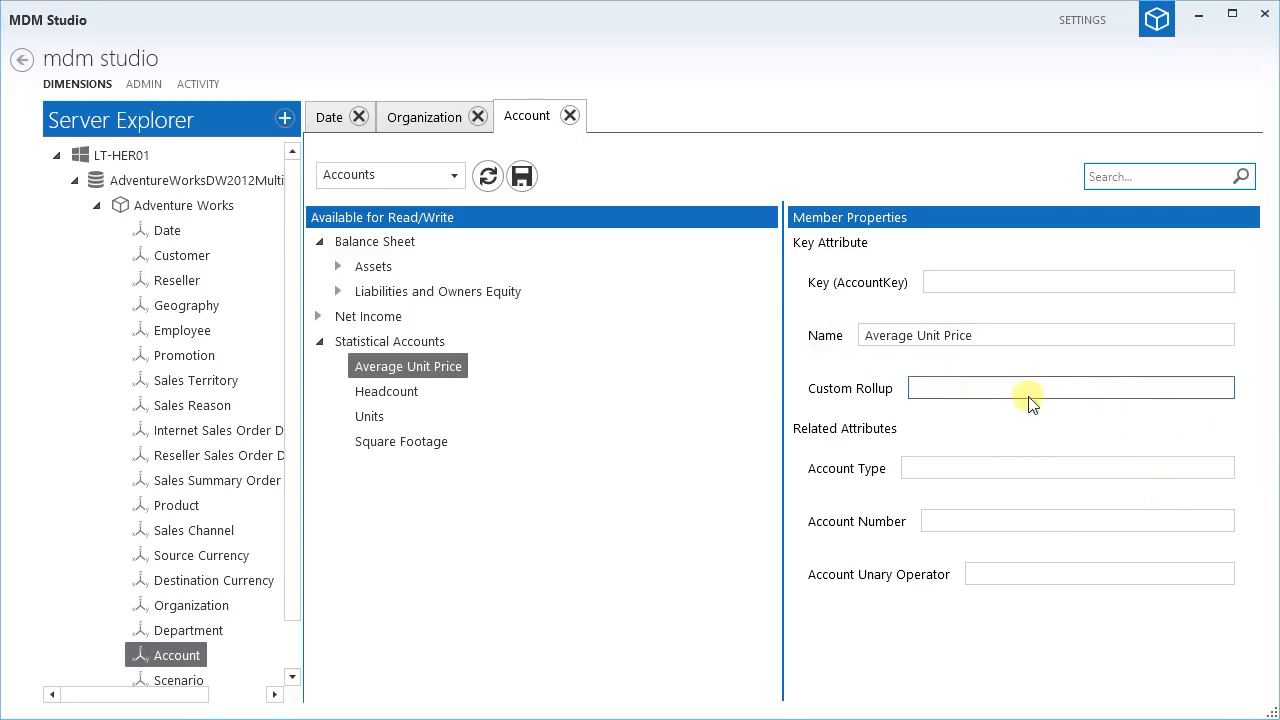
type("[Account].[Accounts].[Account Level 04].&[50]/[Account].[Accounts].[Account Level 02].&[97]")
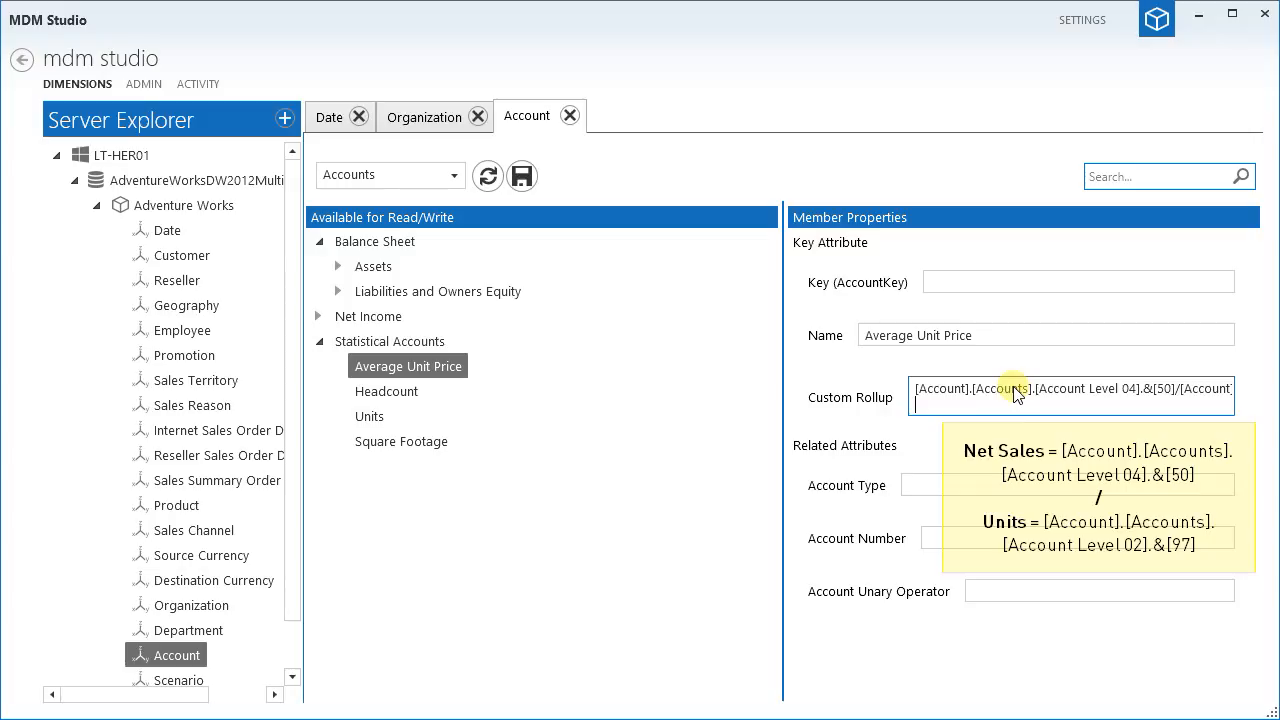
Set the new member's account type to Balances, fill in its account number, set the unary operator to ~, and save the Account dimension
left_click(935, 488)
type("Balances")
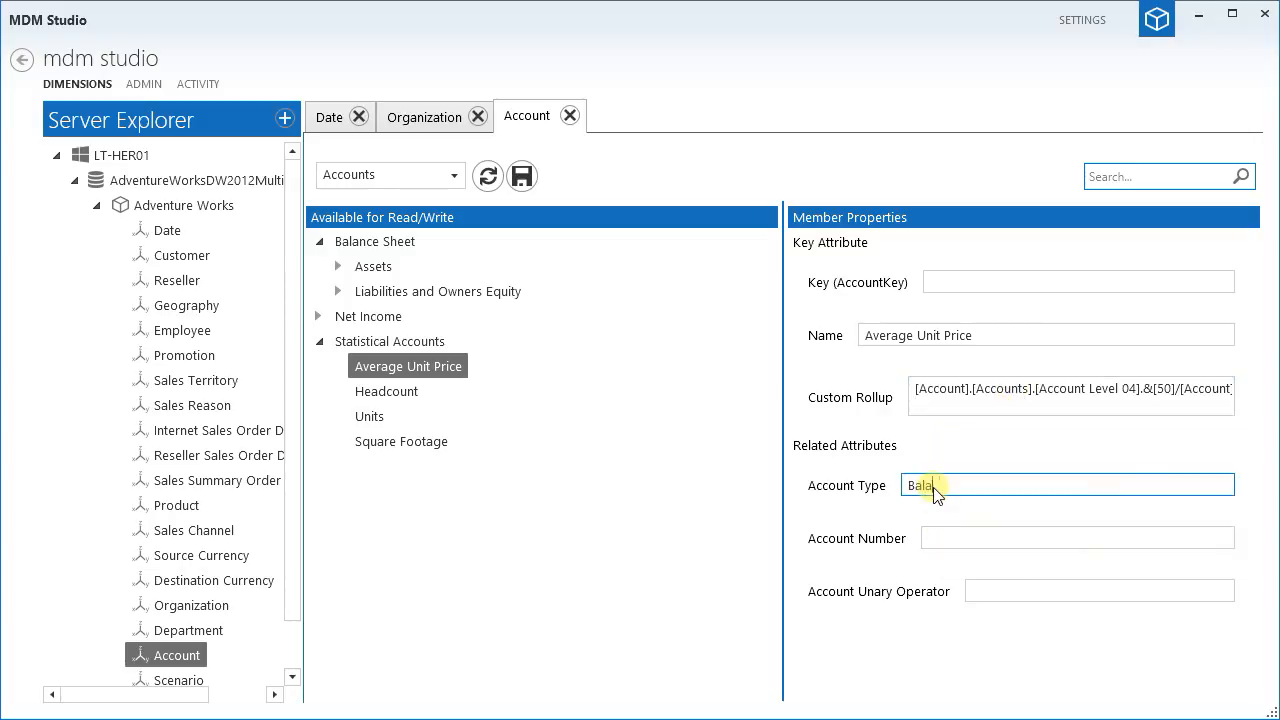
left_click(977, 540)
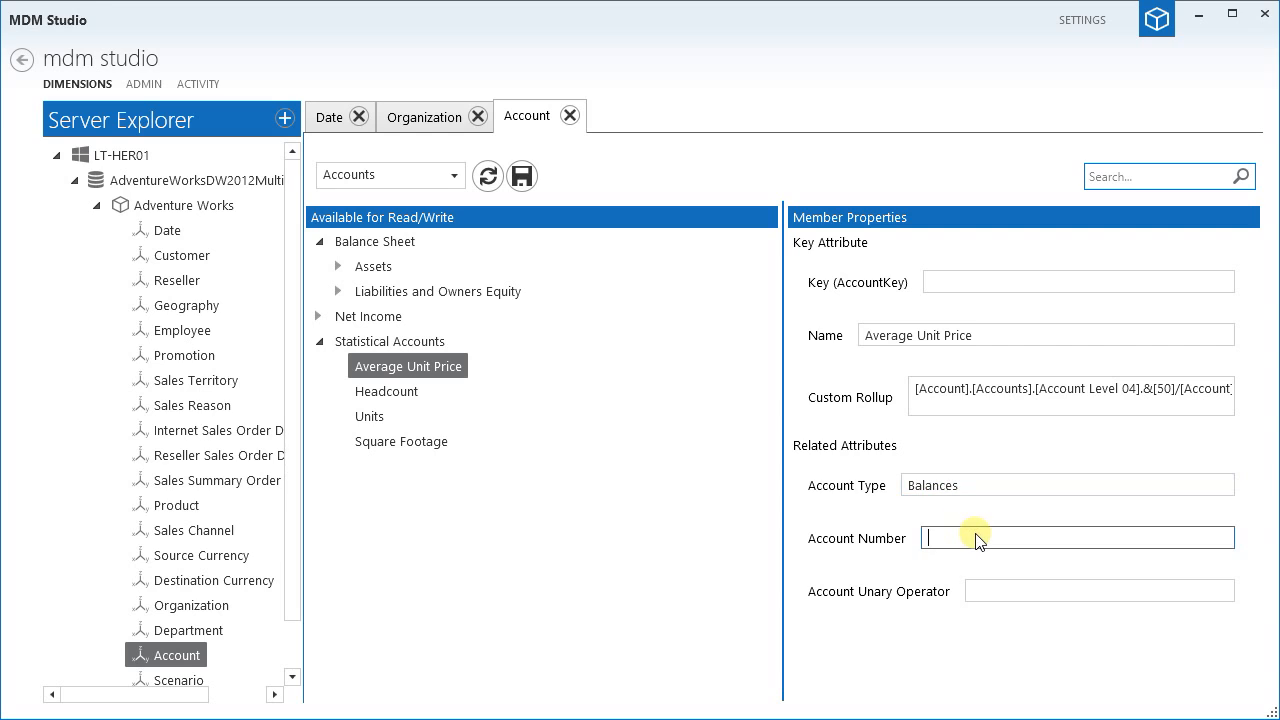
type("9530")
left_click(1041, 594)
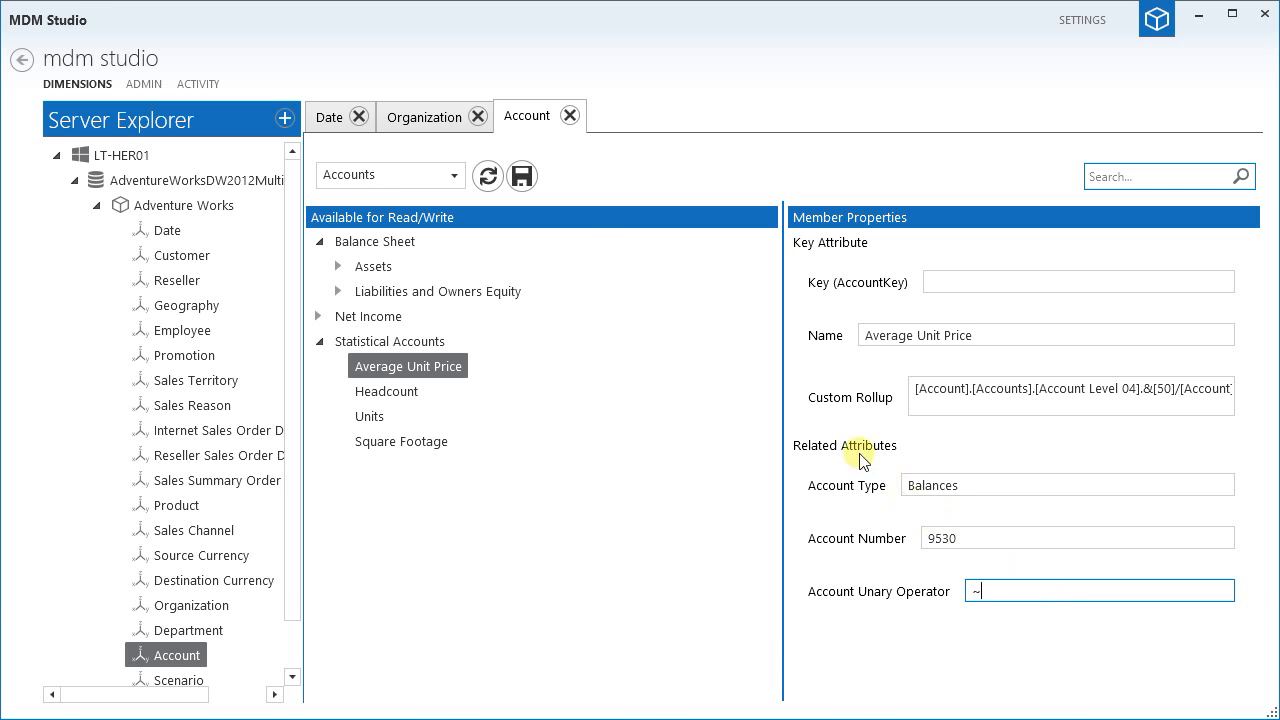
left_click(521, 177)
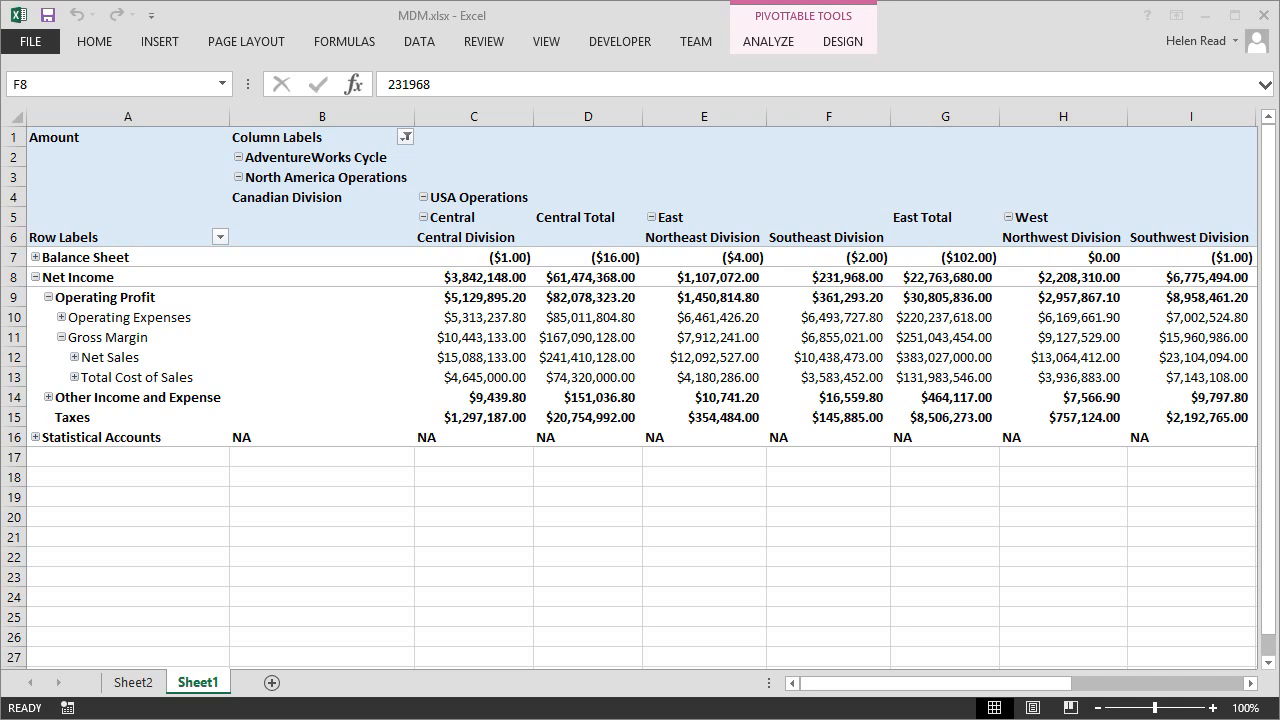
Switch to the MDM.xlsx workbook in Excel and refresh the PivotTable's data
left_click(422, 44)
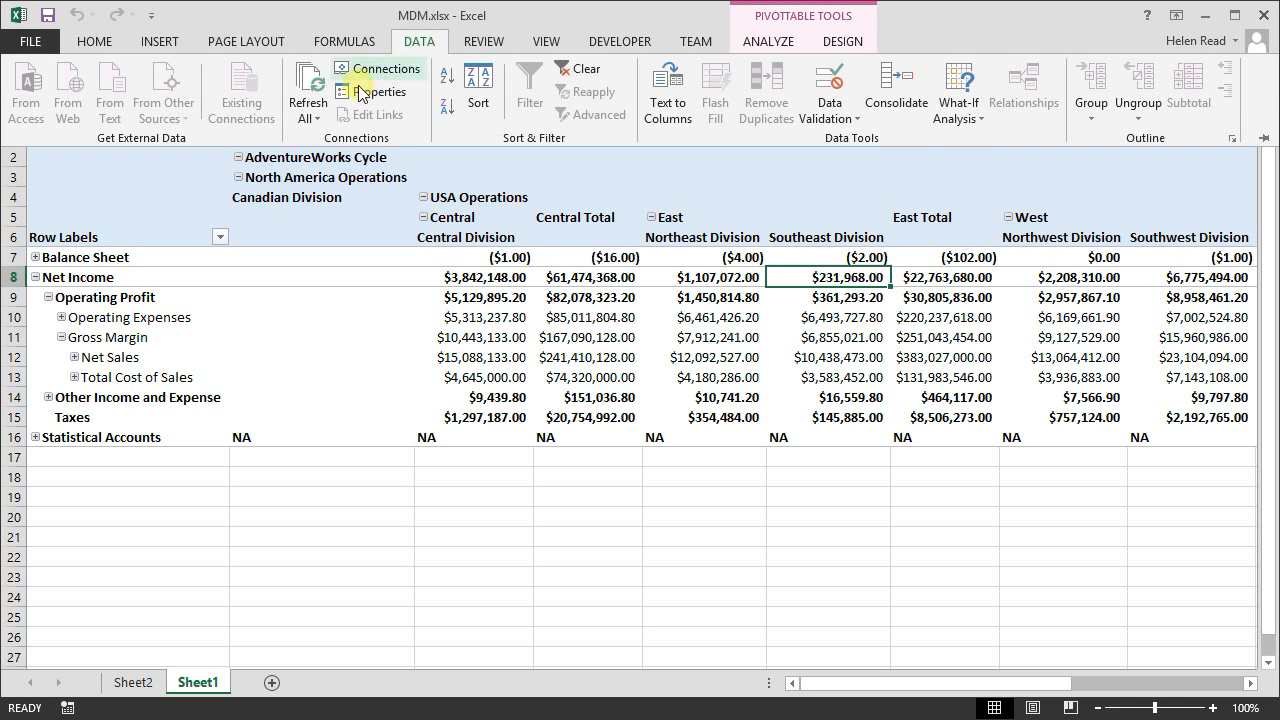
left_click(318, 120)
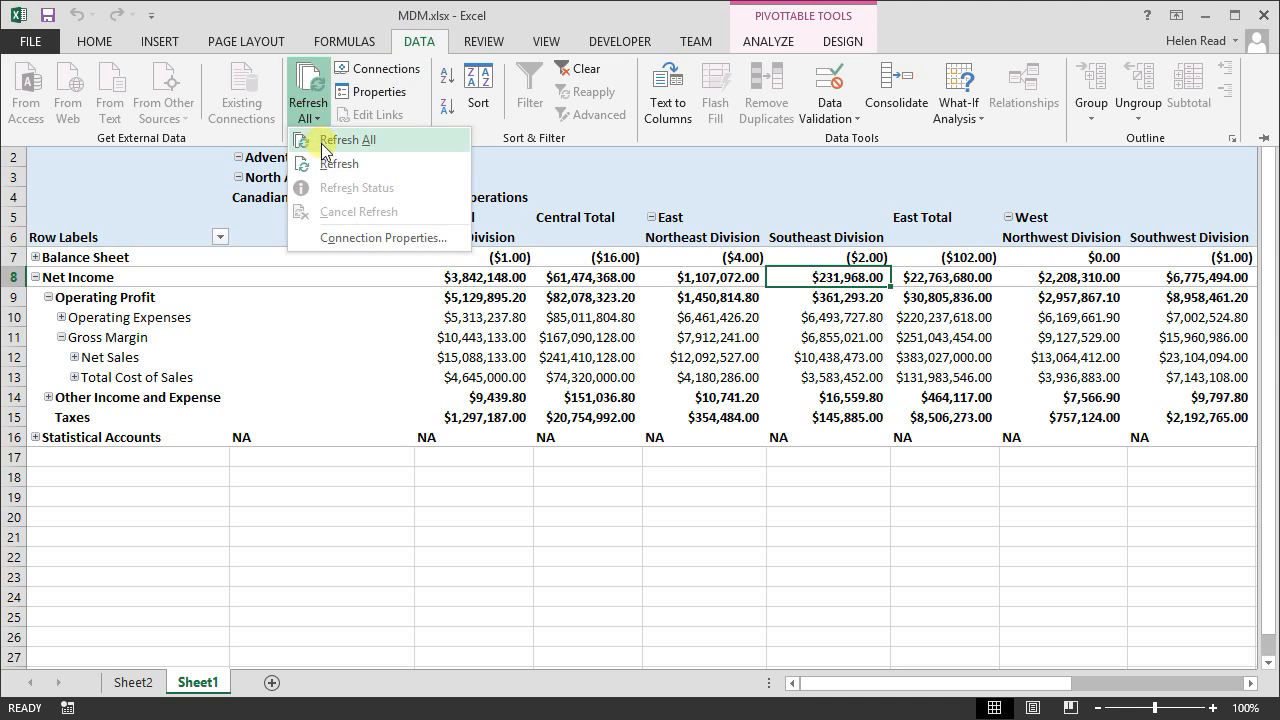
left_click(330, 163)
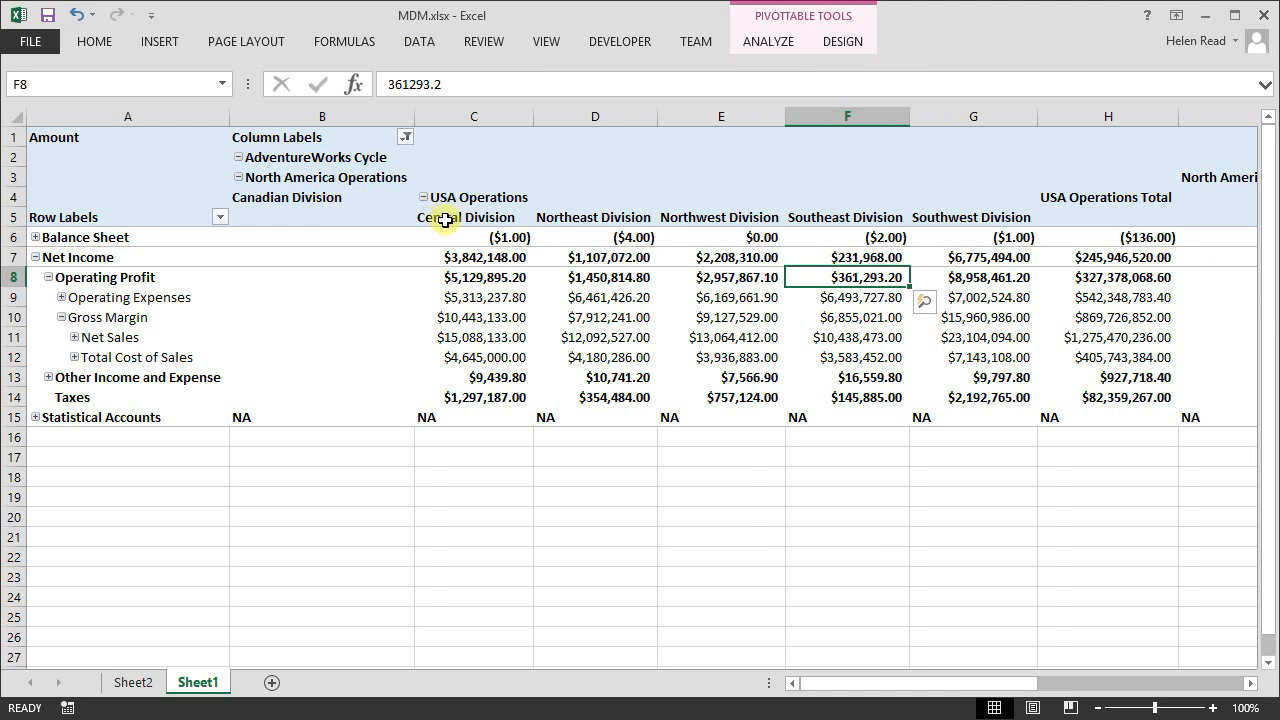
Expand Statistical Accounts in the PivotTable and compare the Average Unit Price row with the Net Sales and Units rows
mouse_move(993, 222)
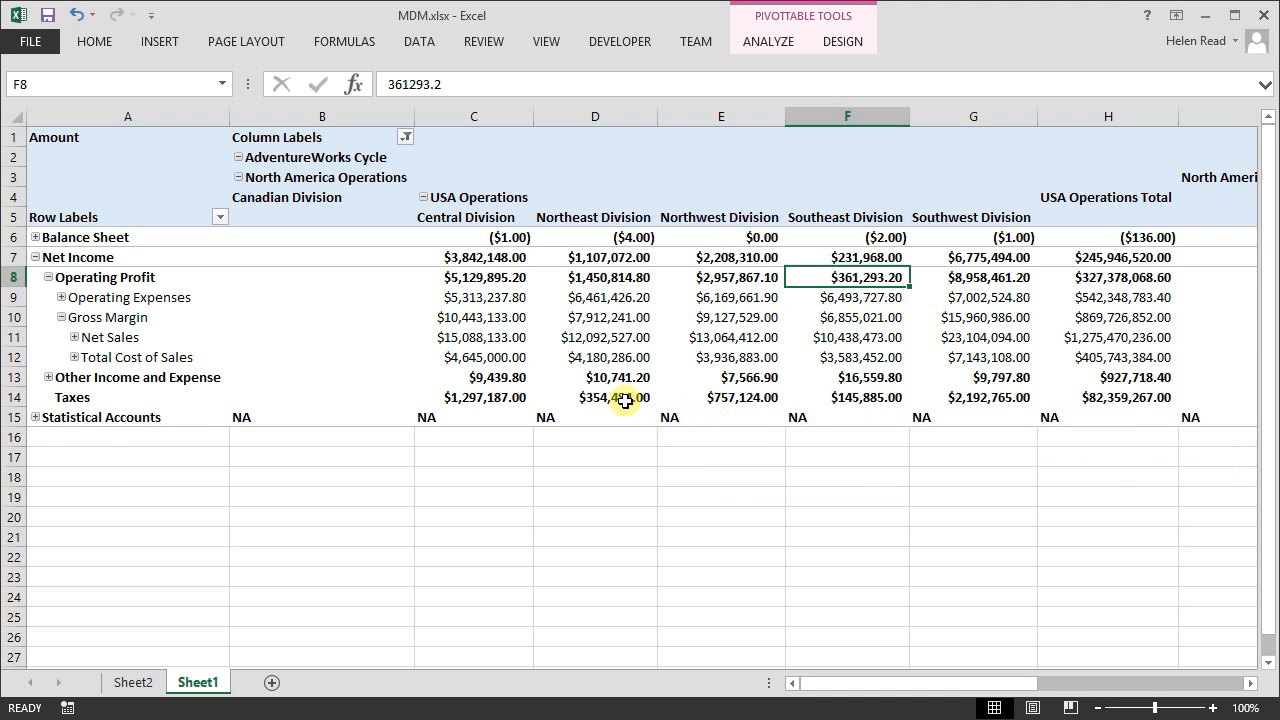
left_click(36, 417)
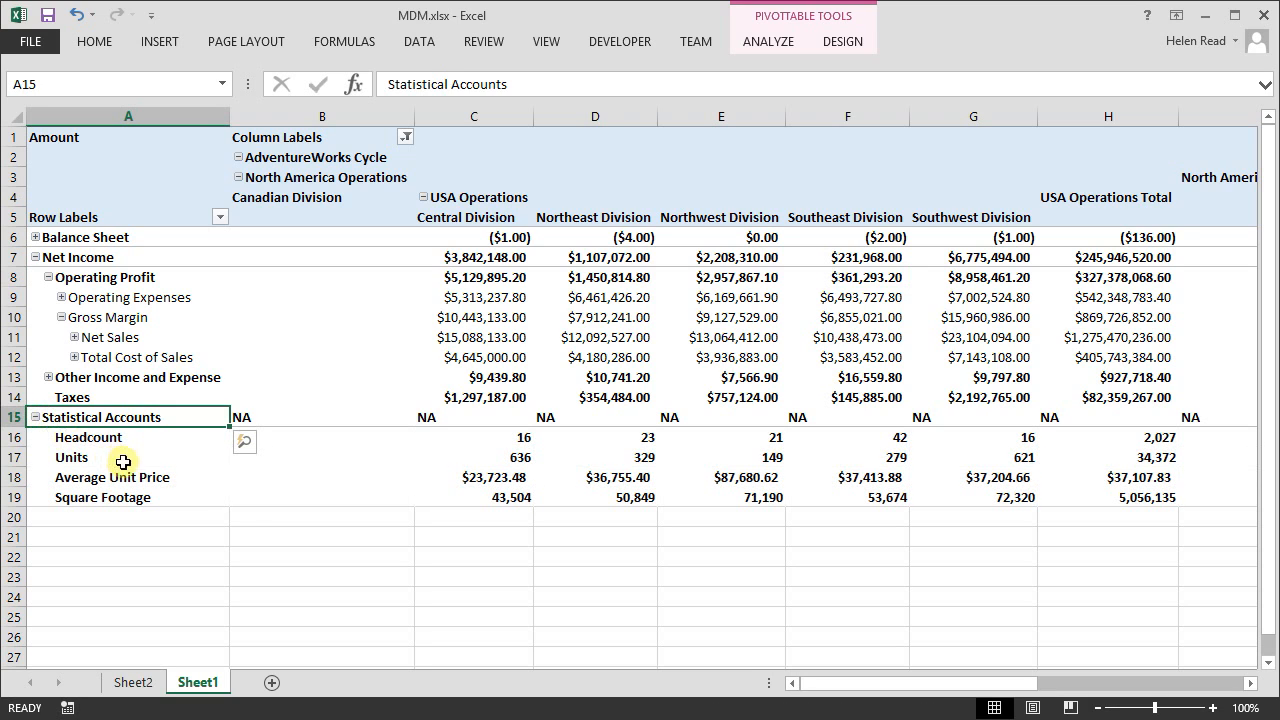
left_click(161, 478)
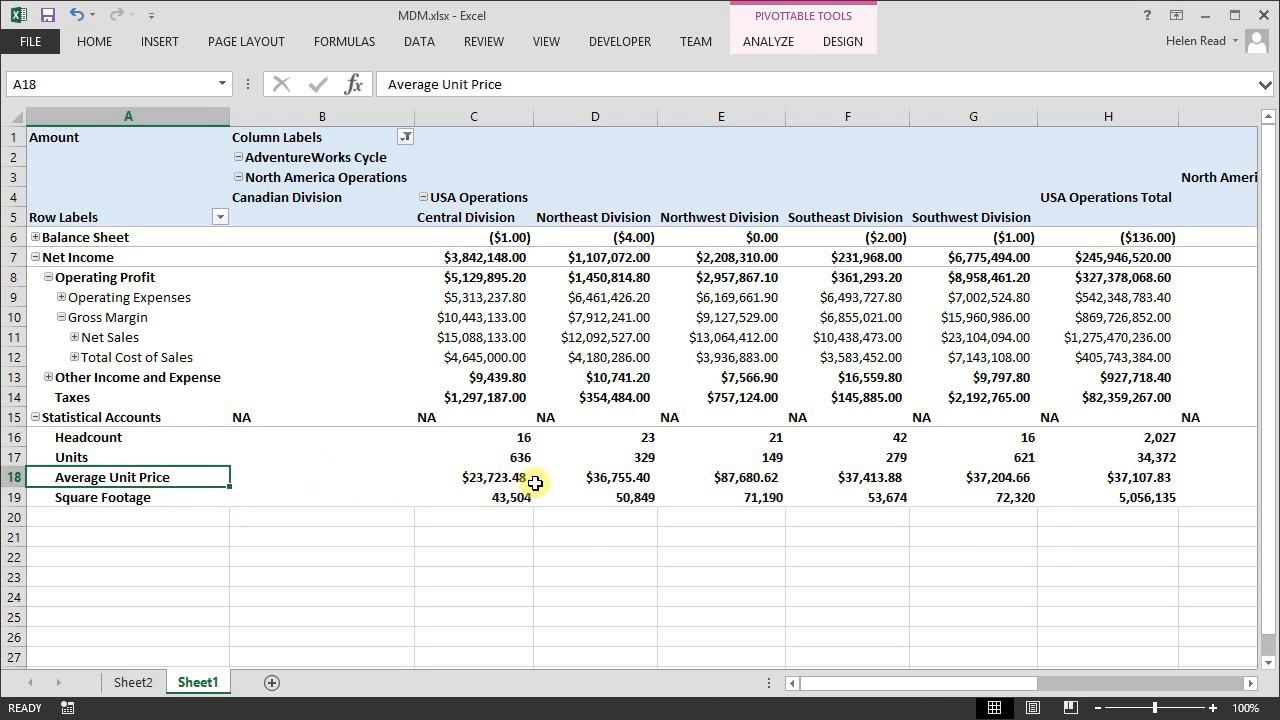
left_click(152, 341)
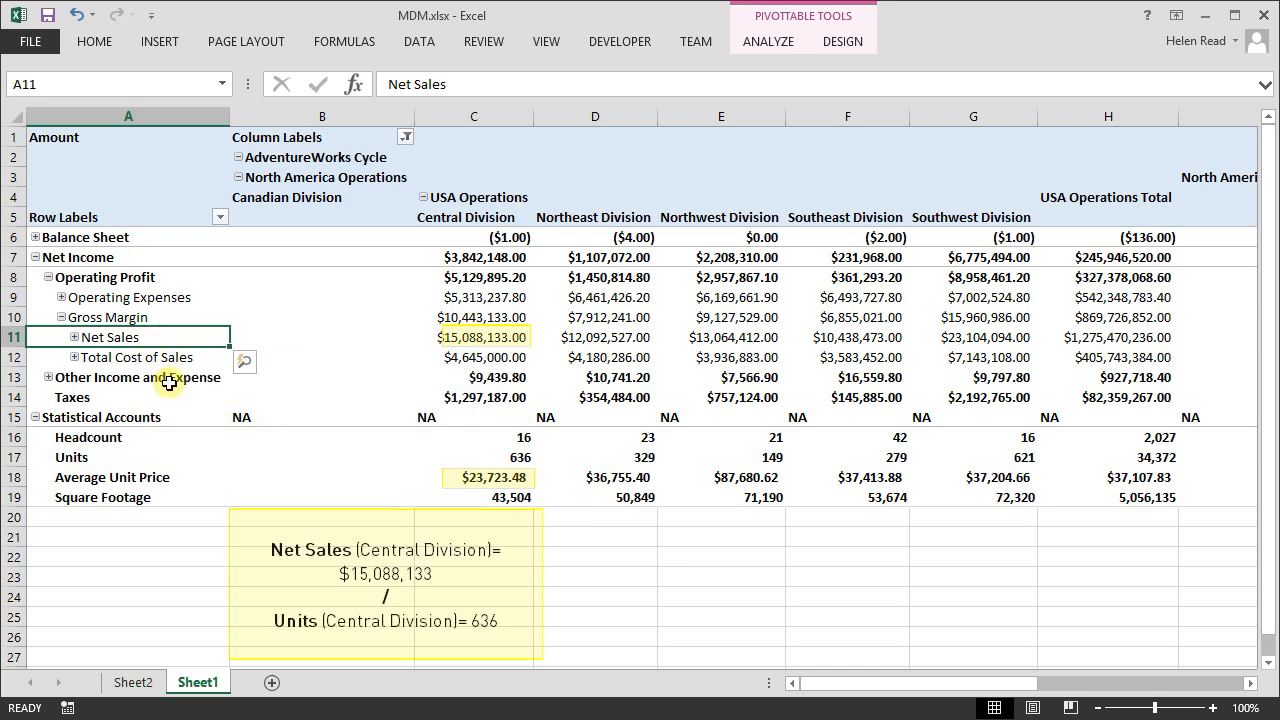
left_click(171, 455)
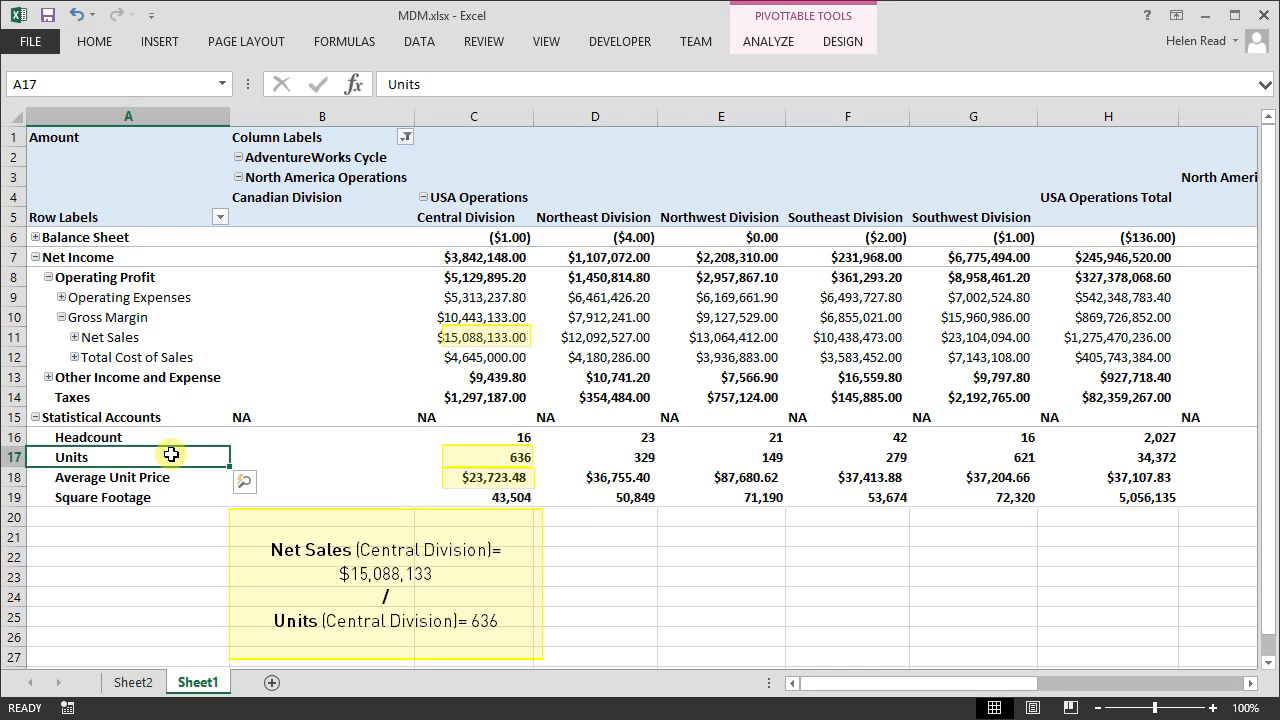